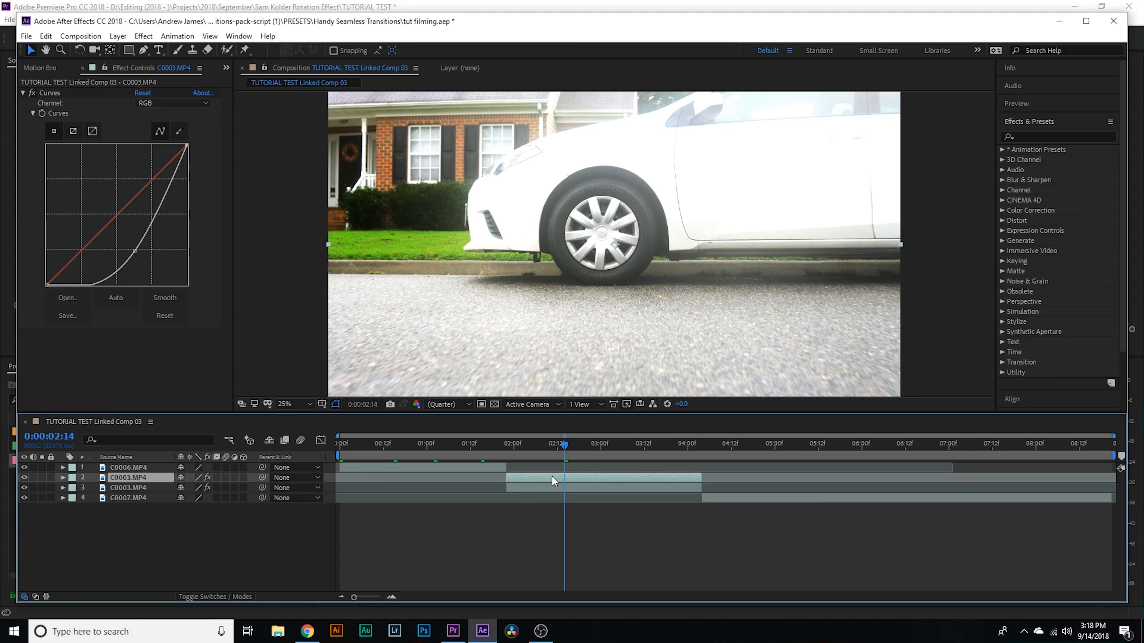
Step: Freeze the upper C0003.MP4 layer's frame at 0:00:01:22
{"action": "right_click", "coordinate": [529, 476]}
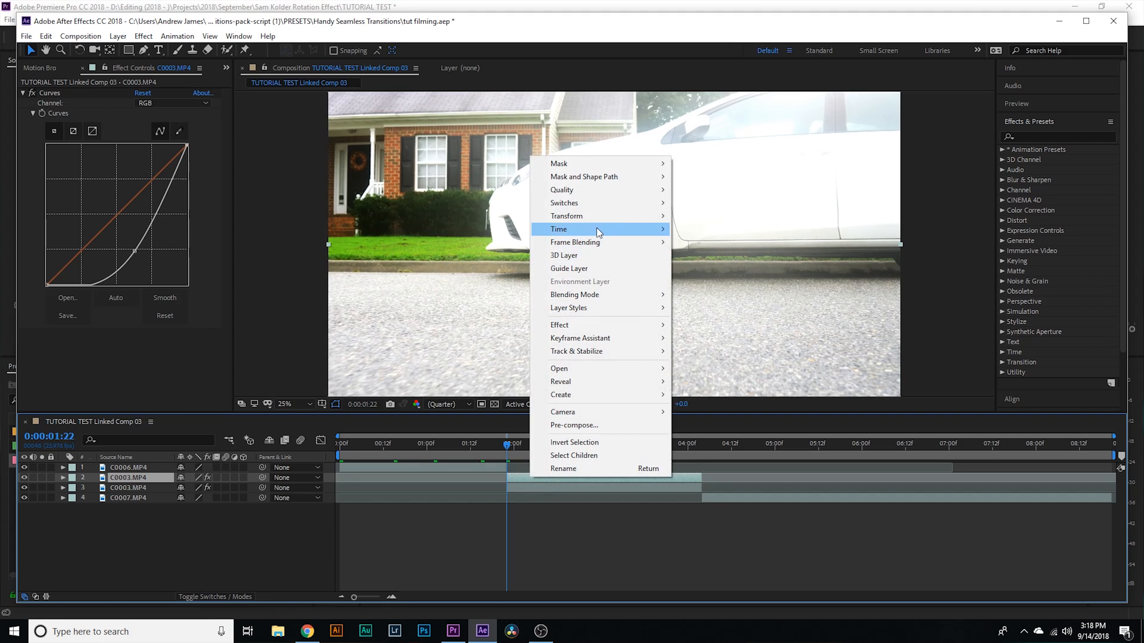
{"action": "mouse_move", "coordinate": [597, 228]}
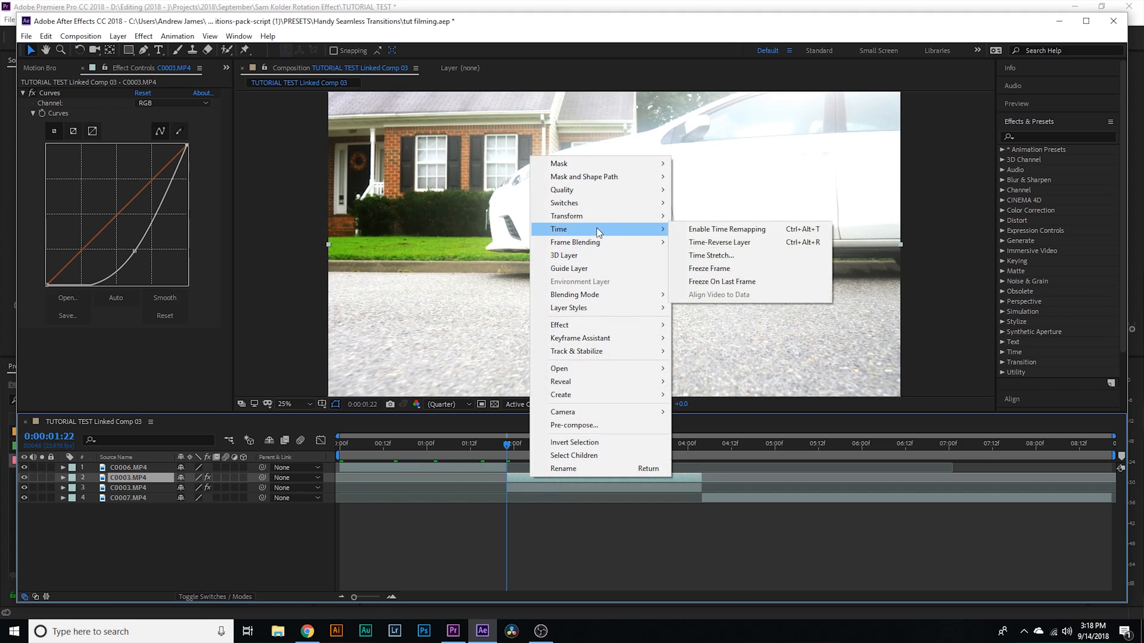
{"action": "left_click", "coordinate": [730, 270]}
Step: Draw an elliptical mask on the frozen C0003.MP4 layer that fits the outer edge of the wheel's hubcap
{"action": "mouse_move", "coordinate": [509, 452]}
{"action": "left_mouse_down"}
{"action": "mouse_move", "coordinate": [681, 459]}
{"action": "mouse_move", "coordinate": [507, 451]}
{"action": "left_mouse_up"}
{"action": "scroll", "coordinate": [639, 243], "scroll_direction": "up", "scroll_amount": 2}
{"action": "middle_click", "coordinate": [648, 189]}
{"action": "left_click_drag", "start_coordinate": [649, 189], "coordinate": [626, 239]}
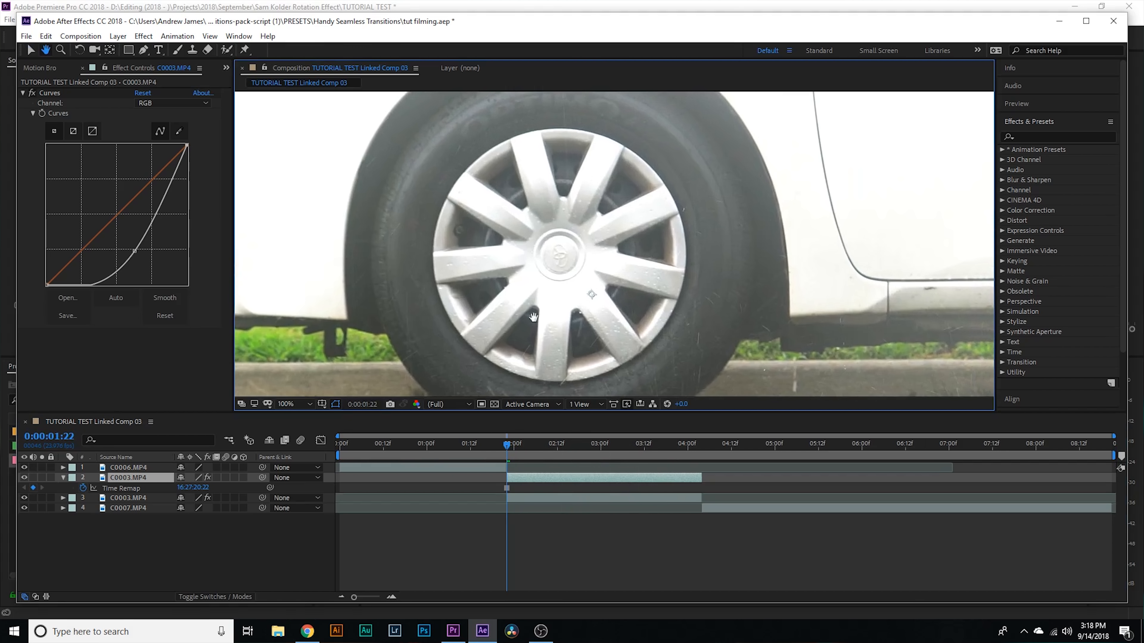
{"action": "left_click_drag", "start_coordinate": [536, 291], "coordinate": [535, 292]}
{"action": "key", "text": "q"}
{"action": "key", "text": "q"}
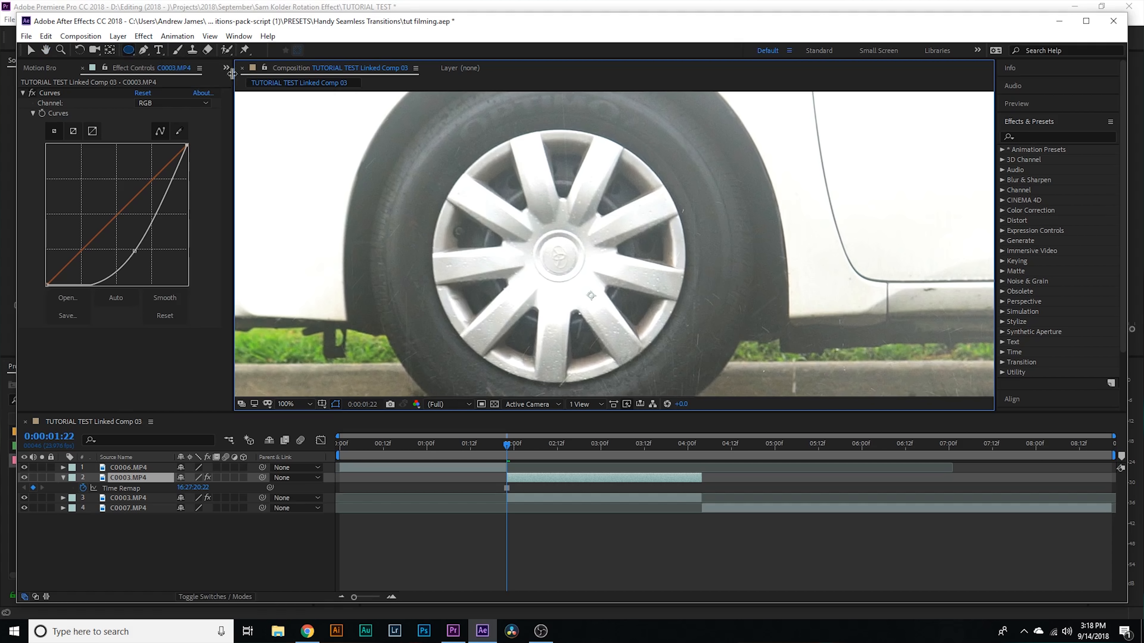
{"action": "mouse_move", "coordinate": [497, 144]}
{"action": "left_mouse_down"}
{"action": "mouse_move", "coordinate": [563, 235]}
{"action": "mouse_move", "coordinate": [648, 234]}
{"action": "mouse_move", "coordinate": [718, 374]}
{"action": "mouse_move", "coordinate": [695, 361]}
{"action": "left_mouse_up"}
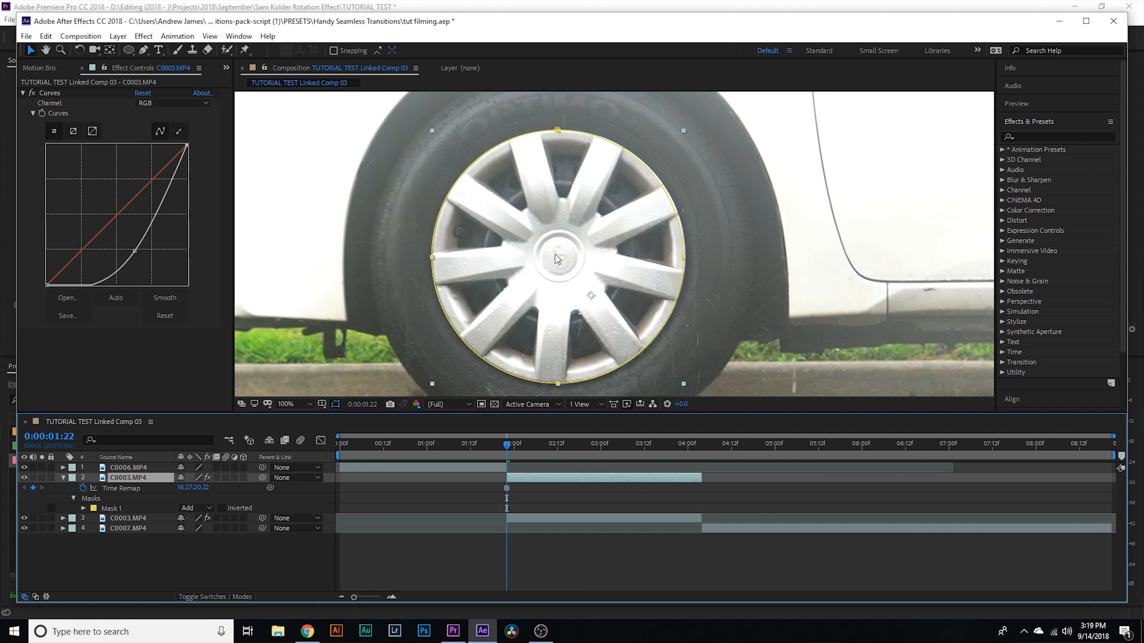
Step: Move the masked layer's anchor point to the hub centre, and pre-compose it as C0003.MP4 Comp 1 with all attributes moved
{"action": "key", "text": "y"}
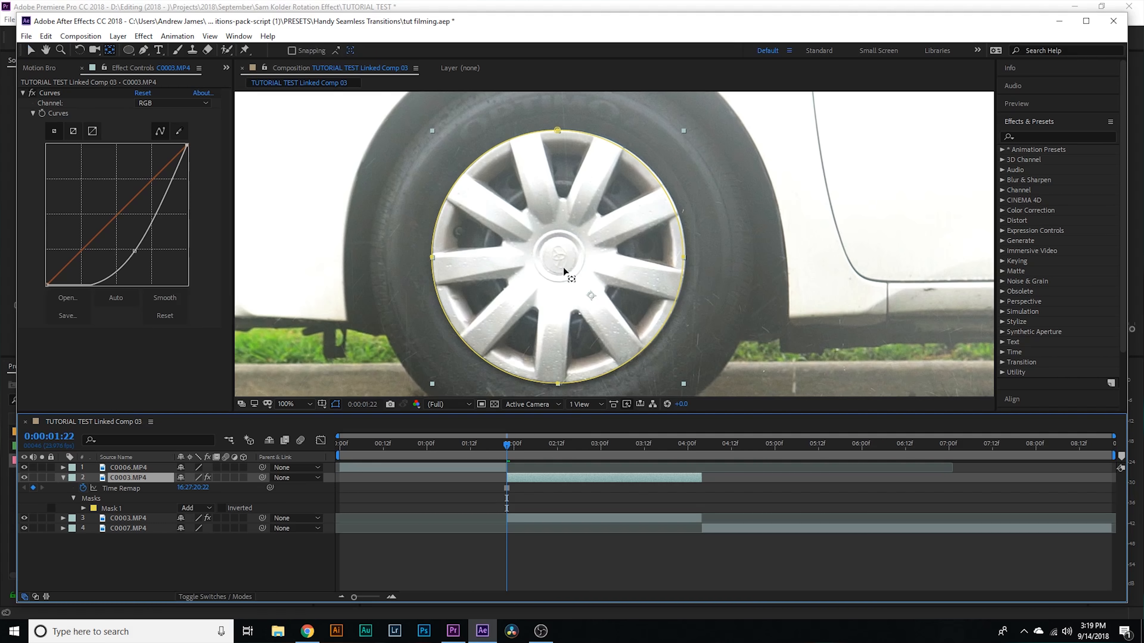
{"action": "left_click_drag", "start_coordinate": [592, 297], "coordinate": [561, 262]}
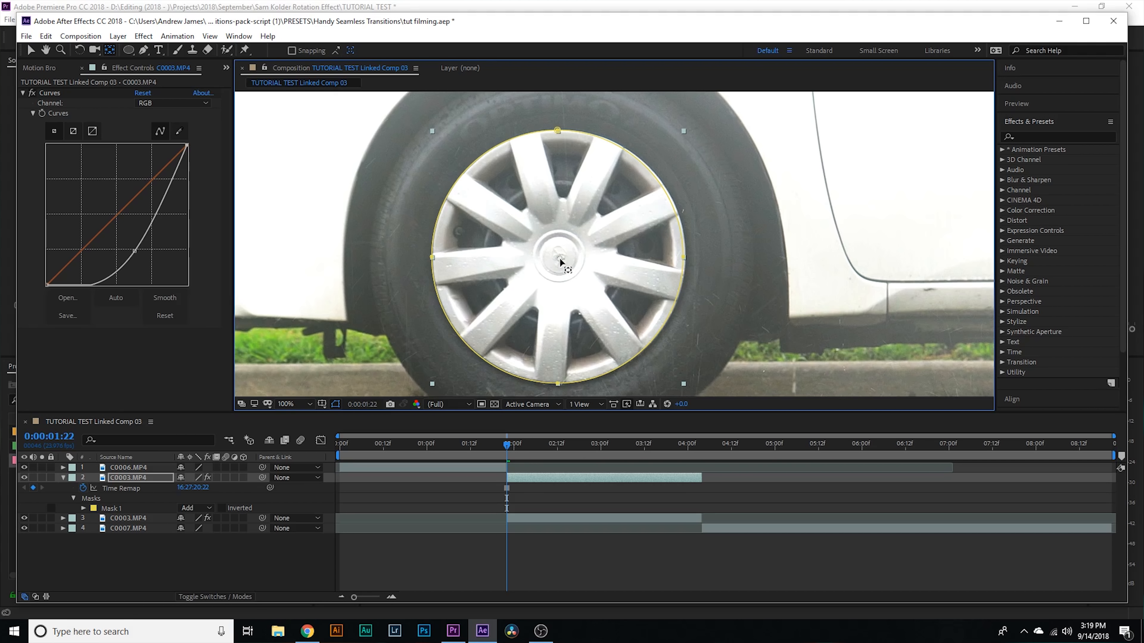
{"action": "right_click", "coordinate": [532, 478]}
{"action": "left_click", "coordinate": [561, 428]}
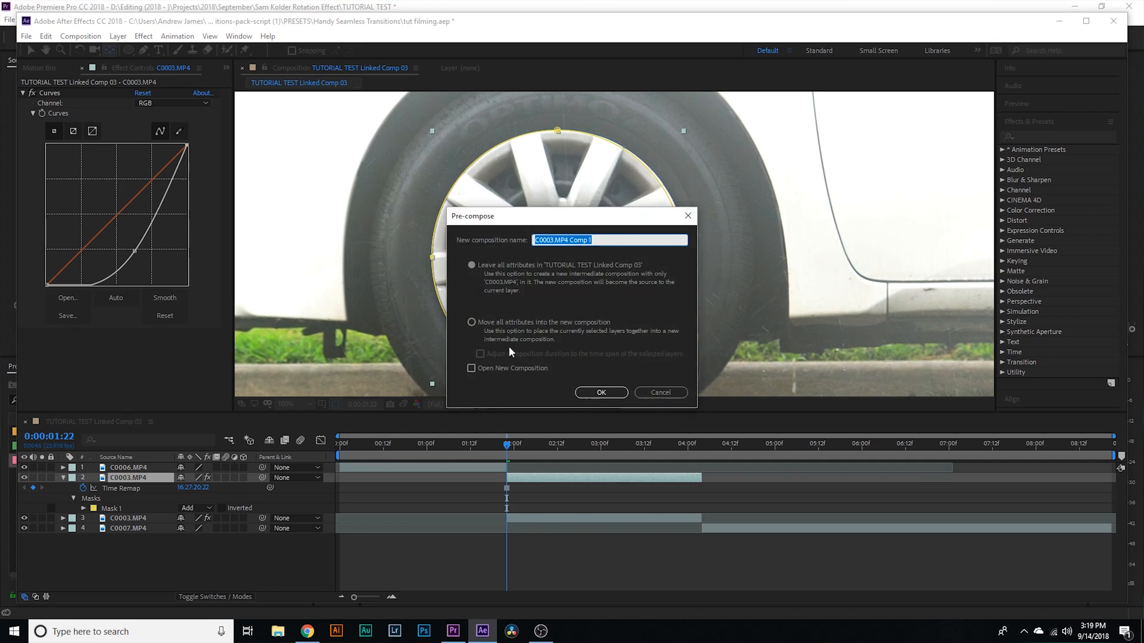
{"action": "left_click", "coordinate": [470, 322]}
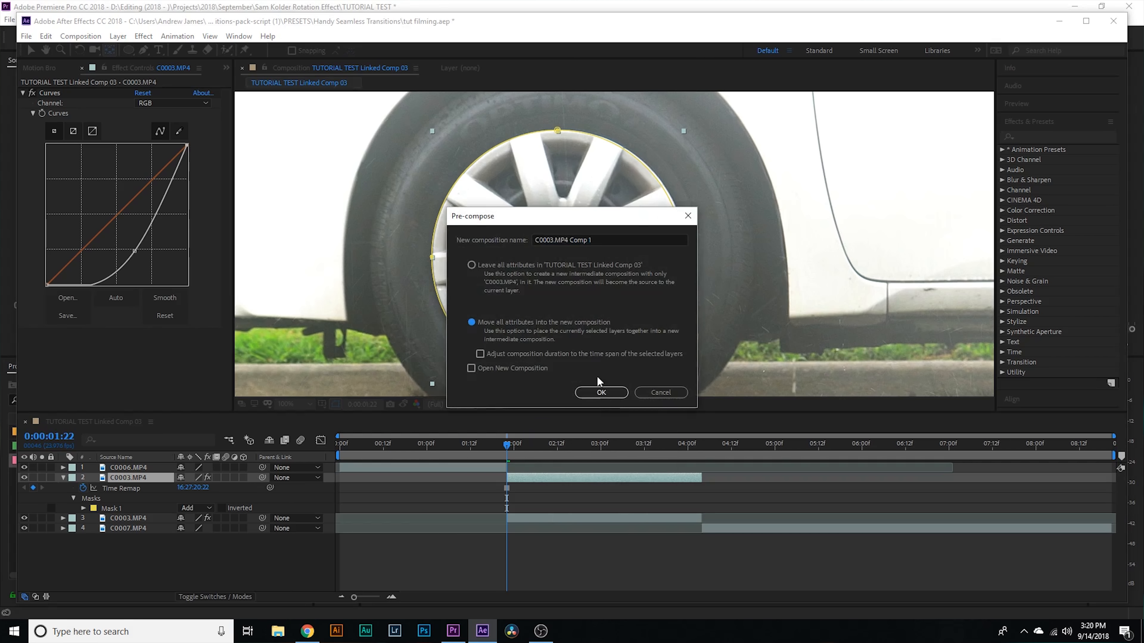
{"action": "left_click", "coordinate": [600, 392]}
Step: Apply 3D camera tracking to the lower, unmasked C0003.MP4 layer
{"action": "left_click", "coordinate": [570, 488]}
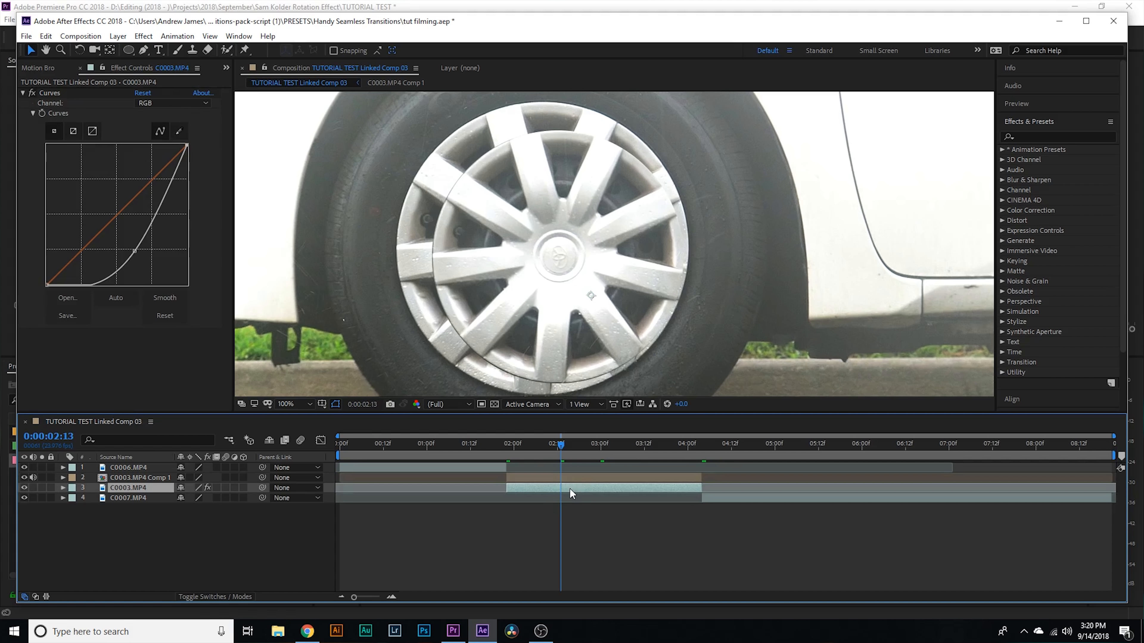
{"action": "right_click", "coordinate": [569, 488]}
{"action": "mouse_move", "coordinate": [620, 368]}
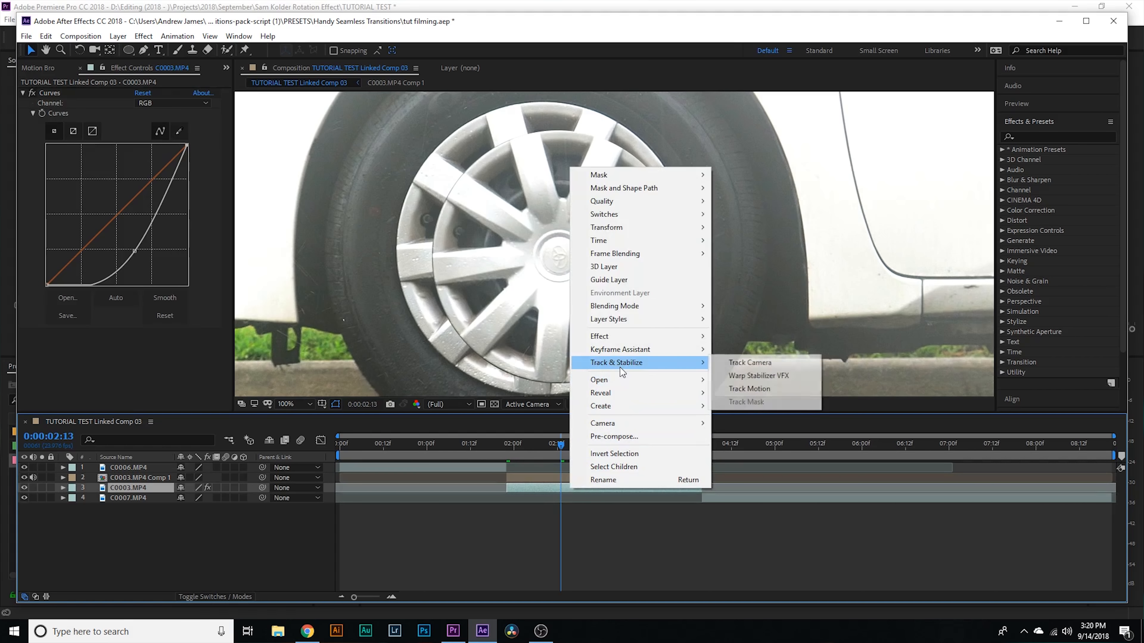
{"action": "left_click", "coordinate": [749, 362]}
{"action": "key", "text": "Return"}
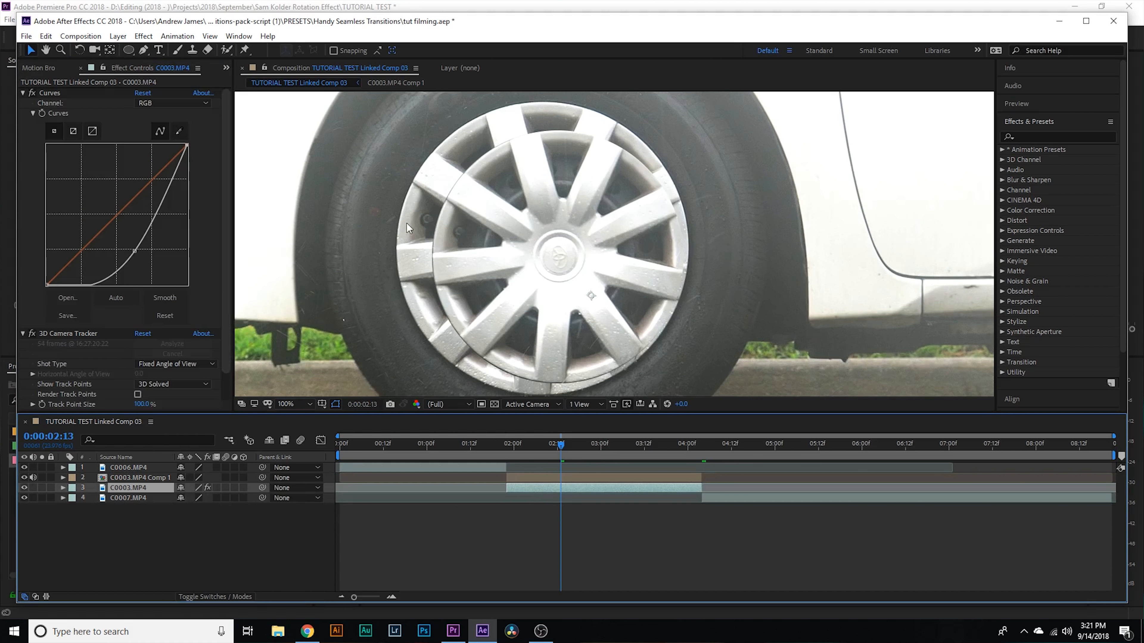
Step: Hide the C0003.MP4 Comp 1 layer to reveal the tracked footage beneath it
{"action": "left_click", "coordinate": [552, 479]}
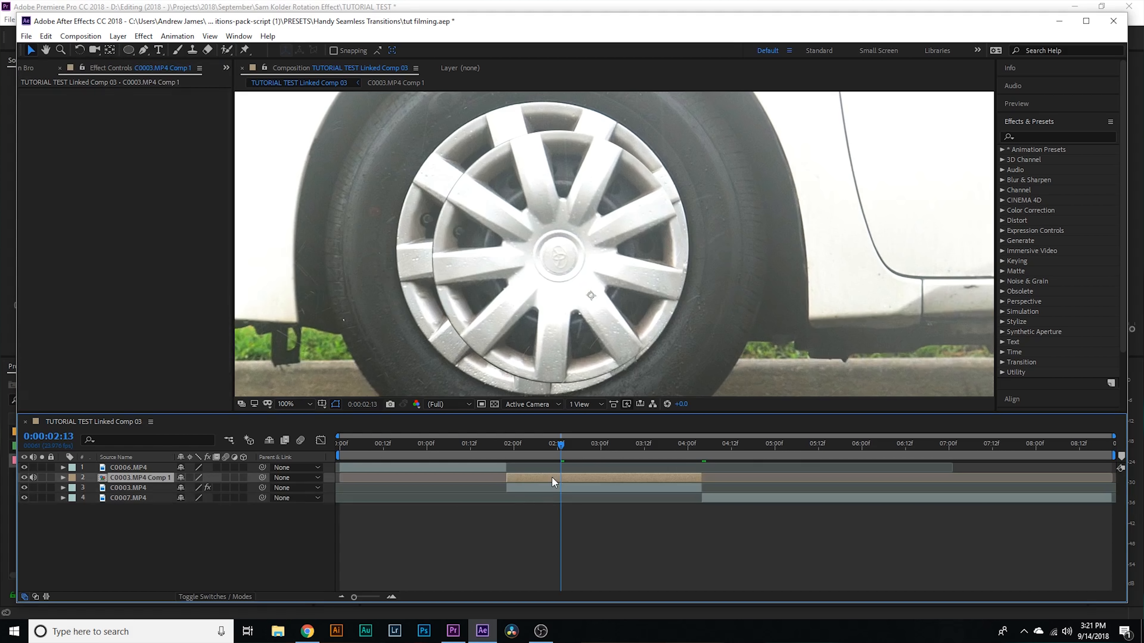
{"action": "left_click", "coordinate": [24, 478]}
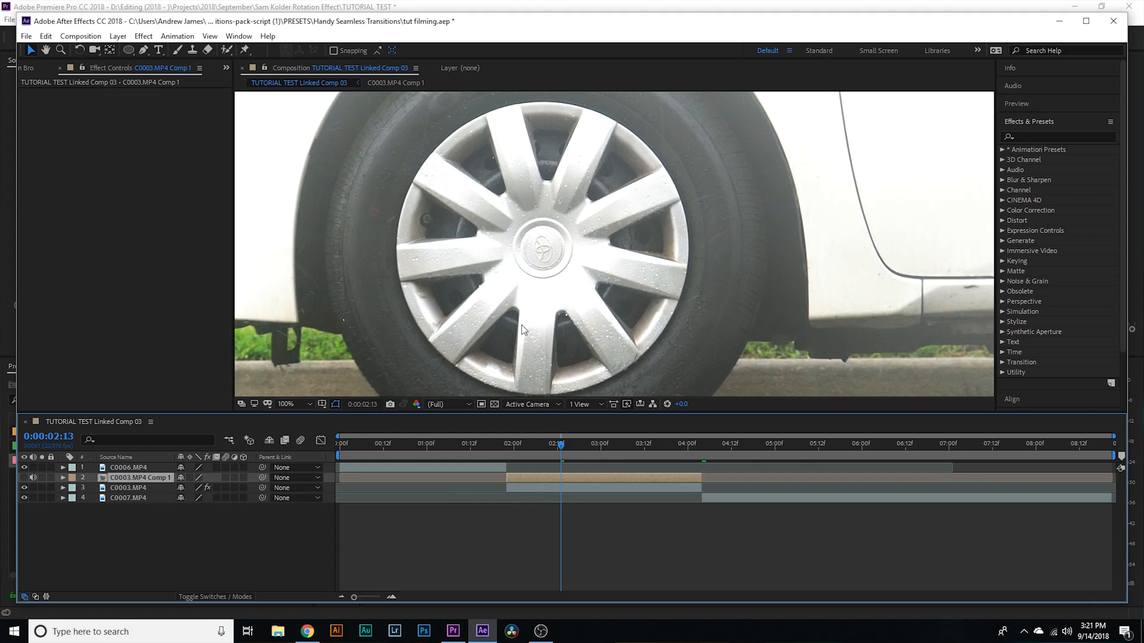
{"action": "scroll", "coordinate": [522, 325], "scroll_direction": "down", "scroll_amount": 2}
Step: Set the camera tracker's track point size to 122% and create a solid and camera from track points around the wheel hub
{"action": "left_click", "coordinate": [568, 489]}
{"action": "scroll", "coordinate": [120, 315], "scroll_direction": "down", "scroll_amount": 1}
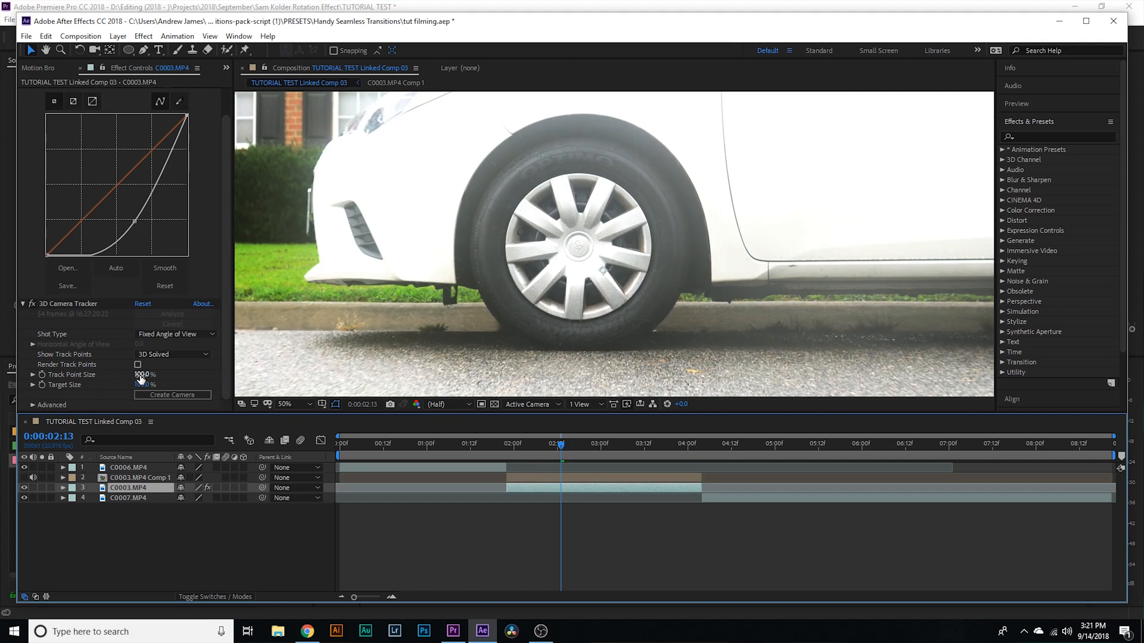
{"action": "left_click_drag", "start_coordinate": [141, 379], "coordinate": [189, 369]}
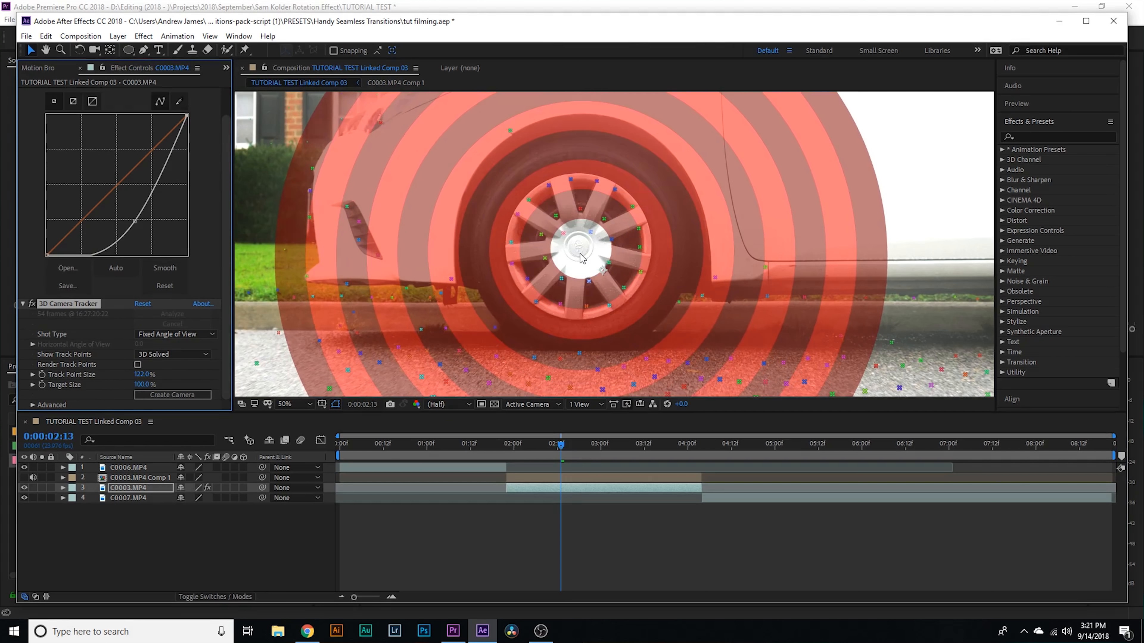
{"action": "right_click", "coordinate": [580, 257]}
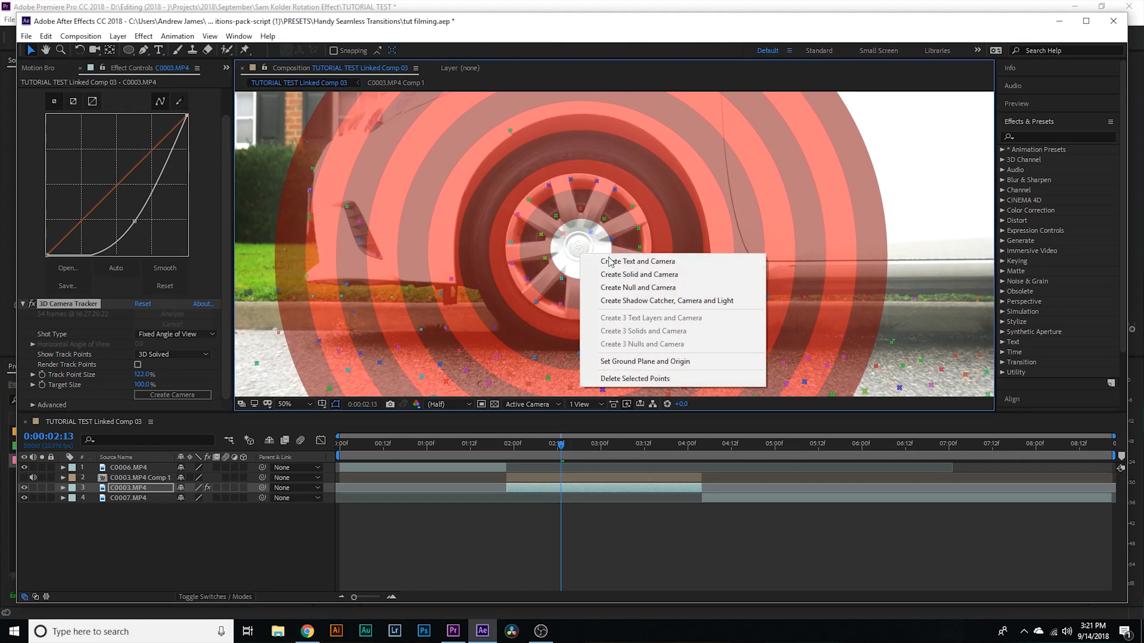
{"action": "left_click", "coordinate": [646, 275]}
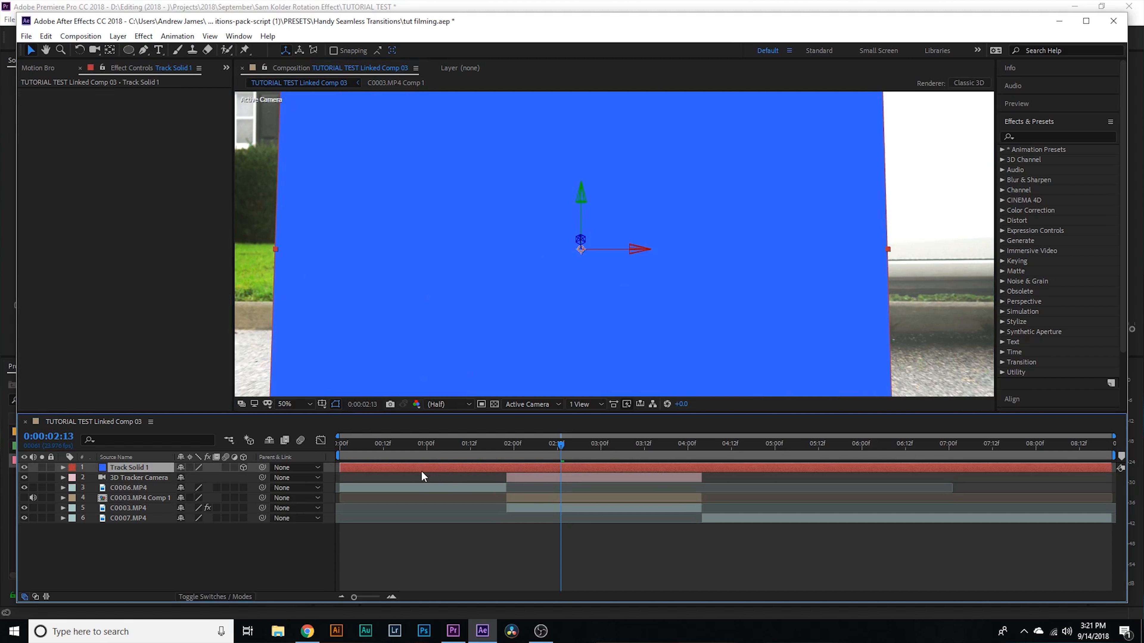
Step: Pre-compose the track solid as Track Solid 1 Comp 1, leaving all attributes in the main composition
{"action": "right_click", "coordinate": [570, 467]}
{"action": "left_click", "coordinate": [617, 418]}
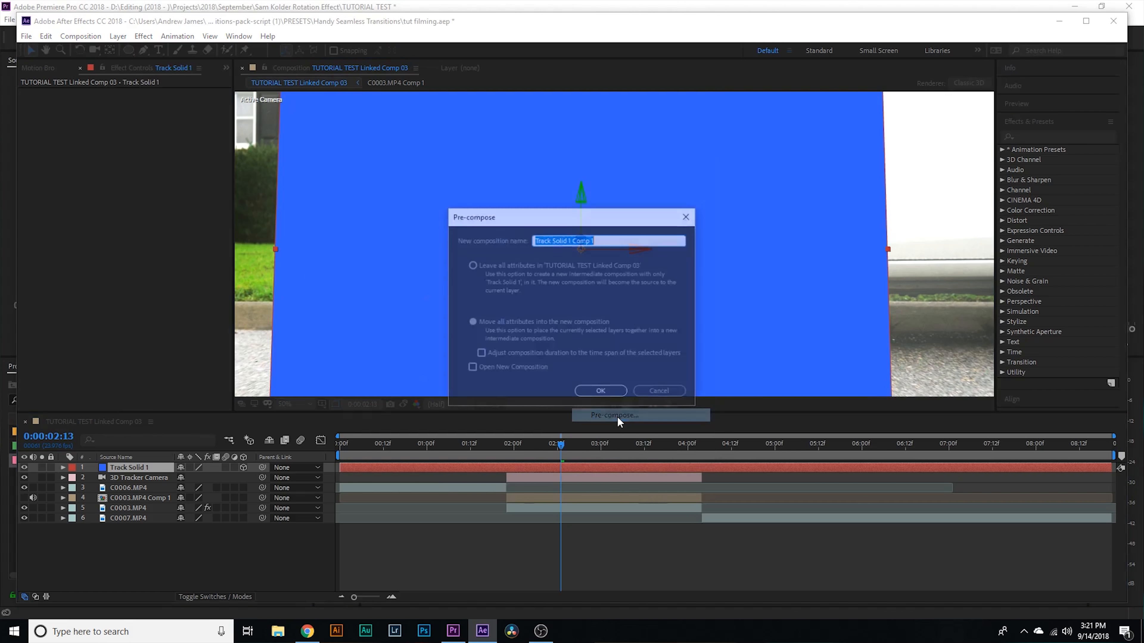
{"action": "left_click", "coordinate": [471, 265]}
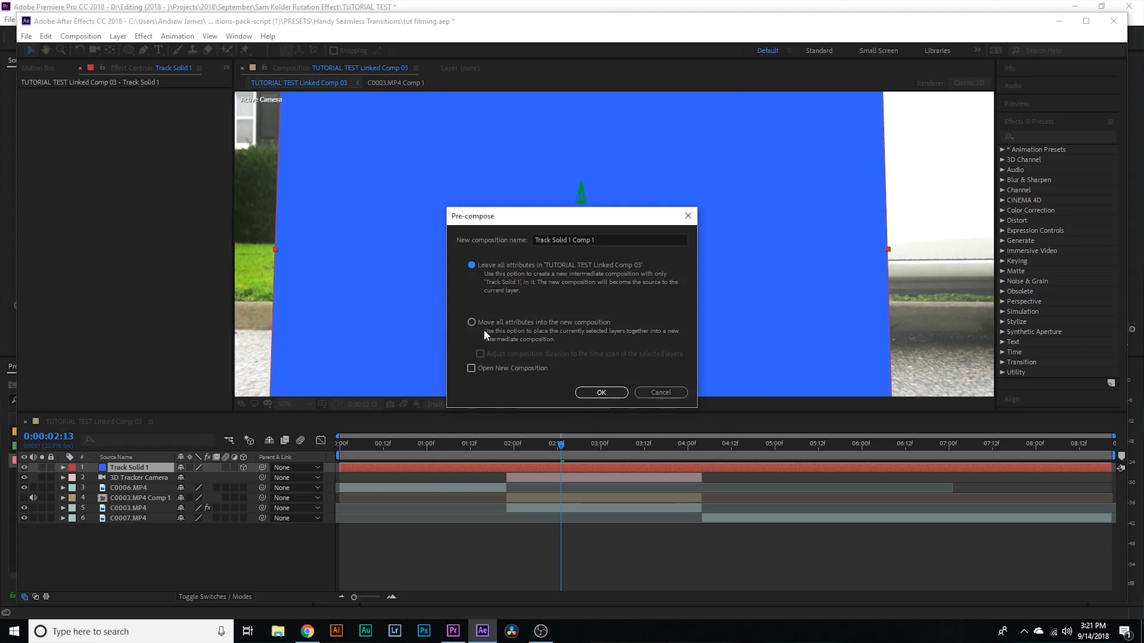
{"action": "left_click", "coordinate": [611, 392]}
Step: Show C0003.MP4 Comp 1 again and transfer it from the main composition into Track Solid 1 Comp 1 at 0:00:01:22
{"action": "left_click", "coordinate": [566, 497]}
{"action": "left_click", "coordinate": [23, 498]}
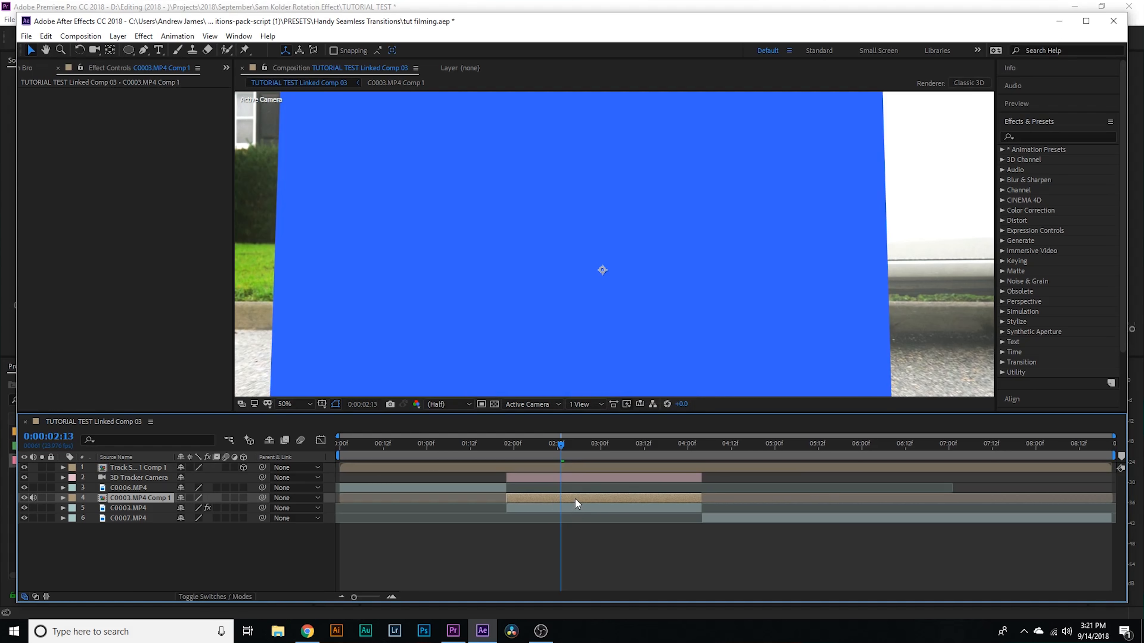
{"action": "left_click", "coordinate": [509, 444]}
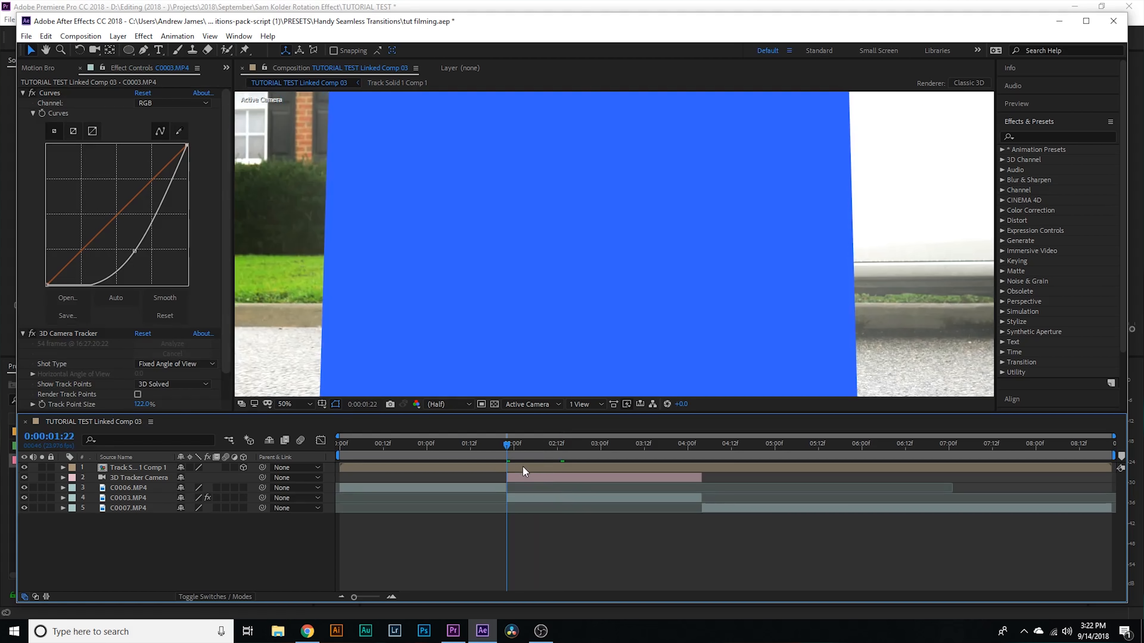
{"action": "double_click", "coordinate": [522, 467]}
{"action": "key", "text": "ctrl+v"}
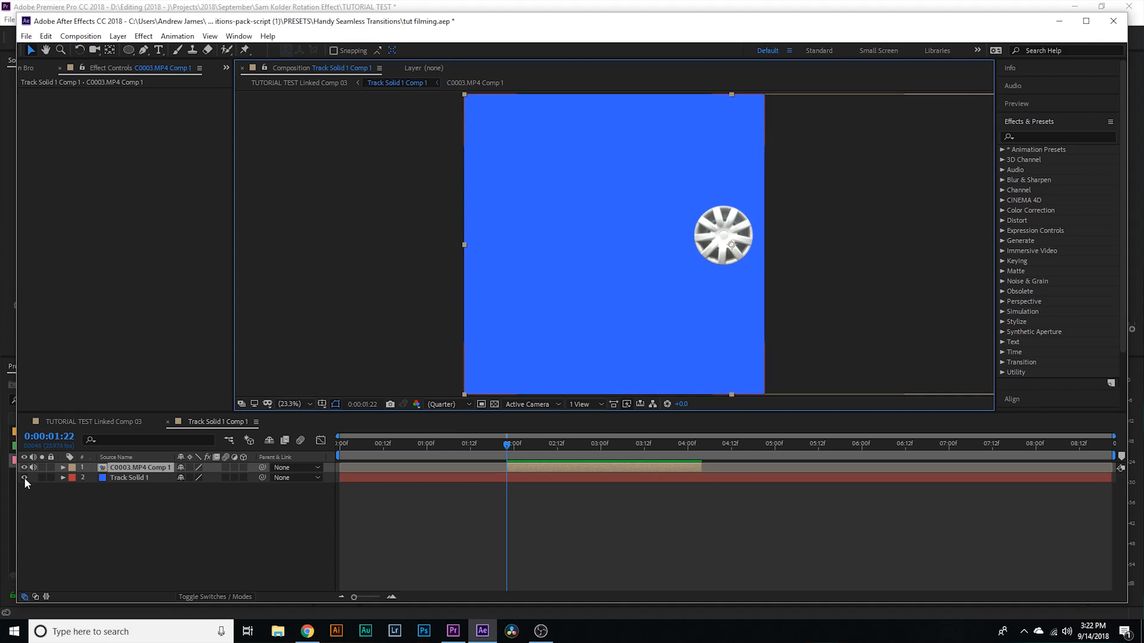
Step: Hide the blue track solid, and enlarge and centre the hubcap layer within Track Solid 1 Comp 1
{"action": "left_click", "coordinate": [24, 478]}
{"action": "key", "text": "s"}
{"action": "left_click_drag", "start_coordinate": [189, 478], "coordinate": [506, 477]}
{"action": "left_click_drag", "start_coordinate": [263, 478], "coordinate": [342, 478]}
{"action": "left_click", "coordinate": [593, 286]}
{"action": "left_click_drag", "start_coordinate": [593, 287], "coordinate": [586, 288]}
Step: In the main composition, set the scale of Track Solid 1 Comp 1 to 30%
{"action": "left_click", "coordinate": [96, 422]}
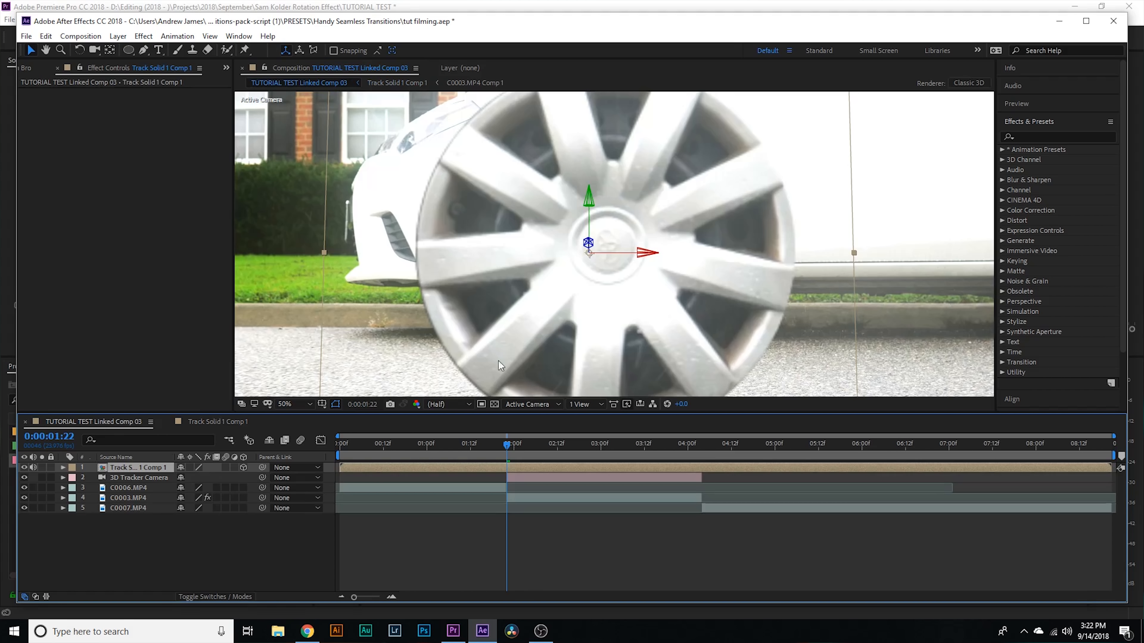
{"action": "left_click_drag", "start_coordinate": [517, 444], "coordinate": [512, 473]}
{"action": "key", "text": "s"}
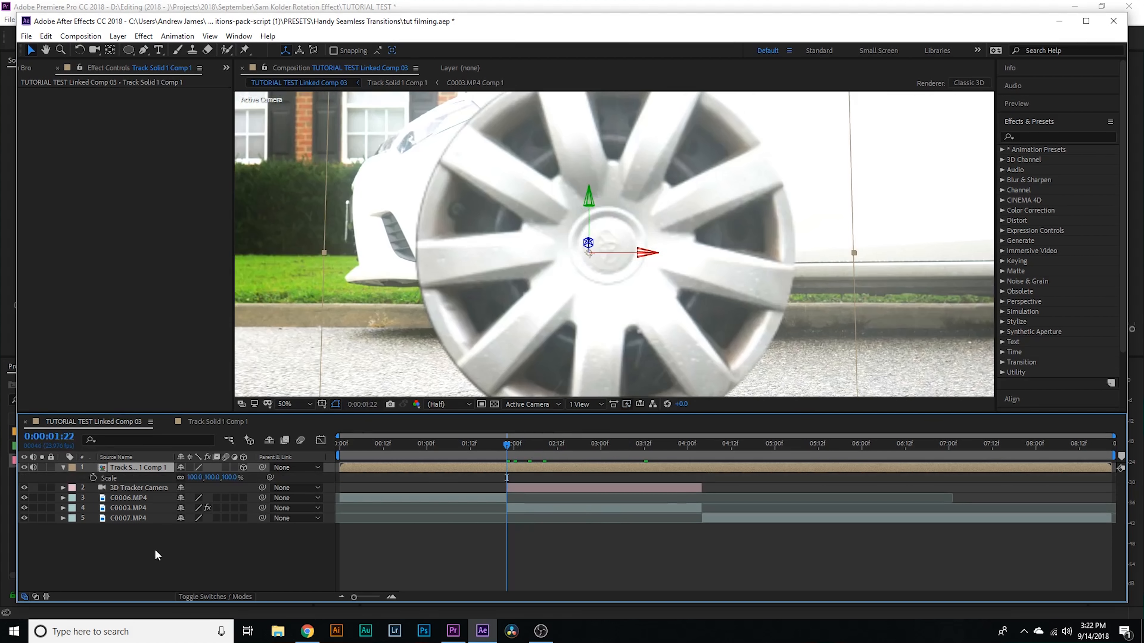
{"action": "left_click", "coordinate": [235, 477]}
{"action": "type", "text": "30"}
{"action": "key", "text": "Return"}
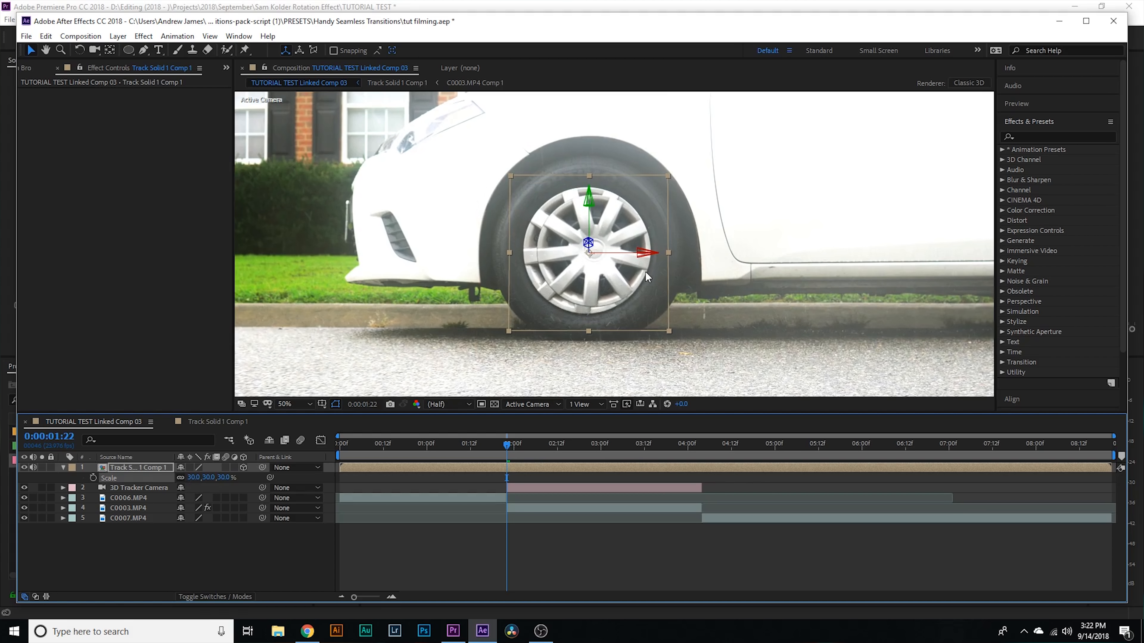
Step: Using a temporary 59% opacity, move and scale Track Solid 1 Comp 1 to match the hubcap beneath, and restore 100% opacity
{"action": "key", "text": "period"}
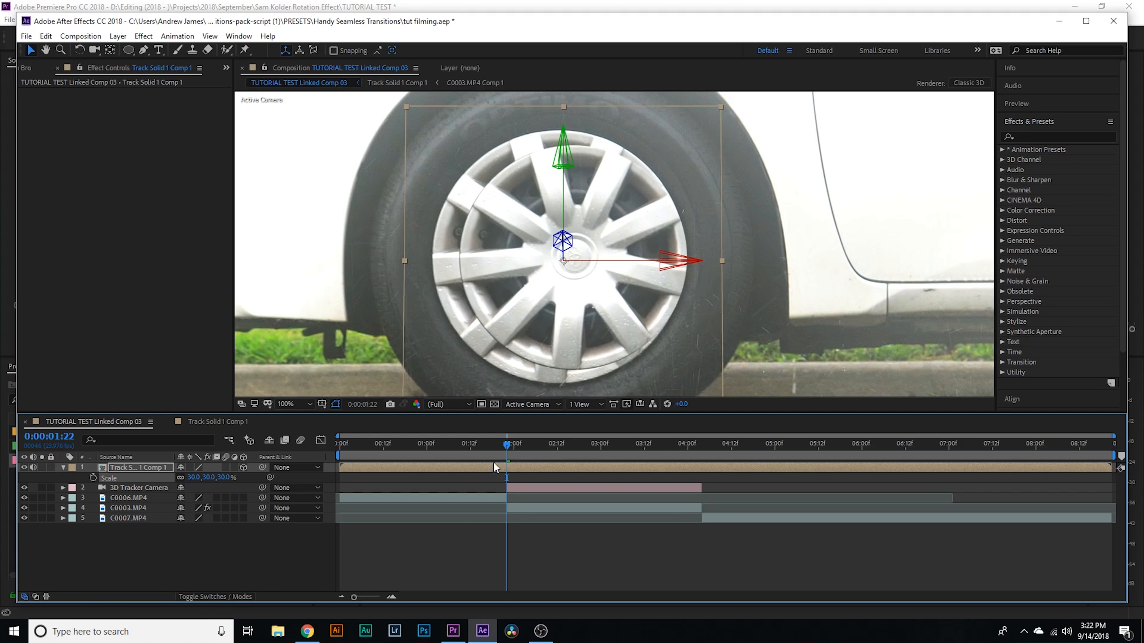
{"action": "key", "text": "t"}
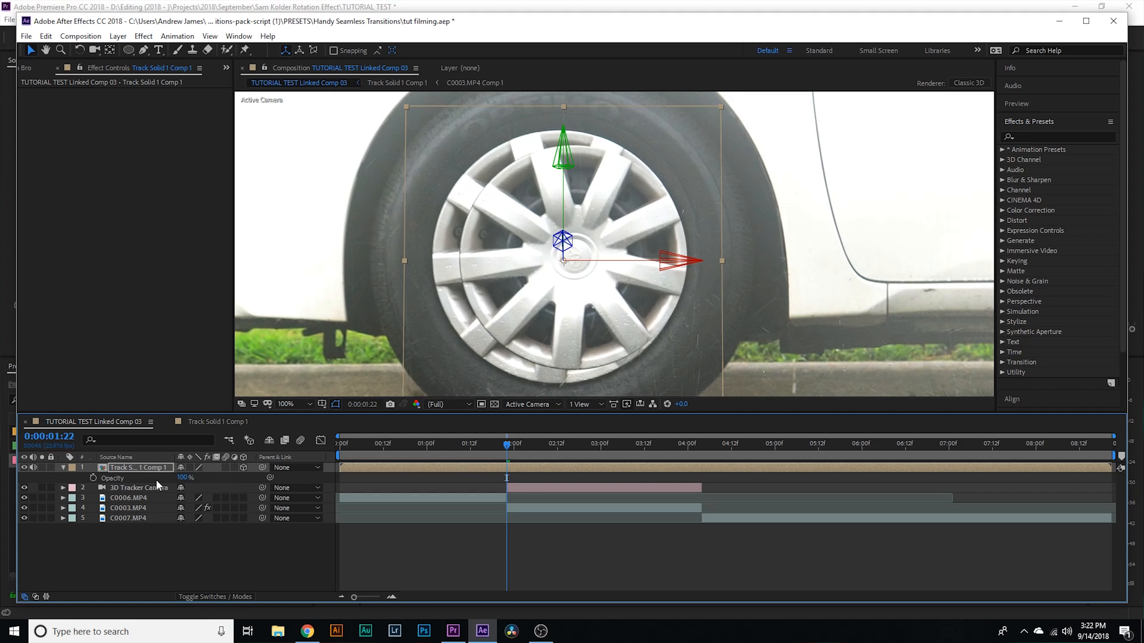
{"action": "left_click_drag", "start_coordinate": [186, 478], "coordinate": [160, 476]}
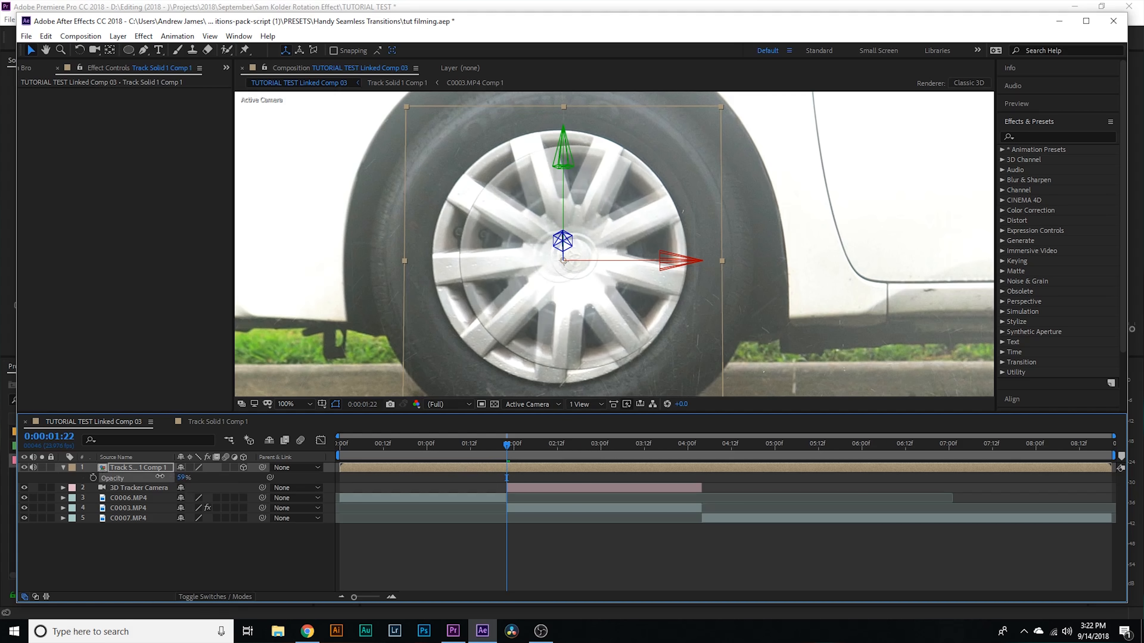
{"action": "left_click_drag", "start_coordinate": [611, 278], "coordinate": [592, 283]}
{"action": "key", "text": "s"}
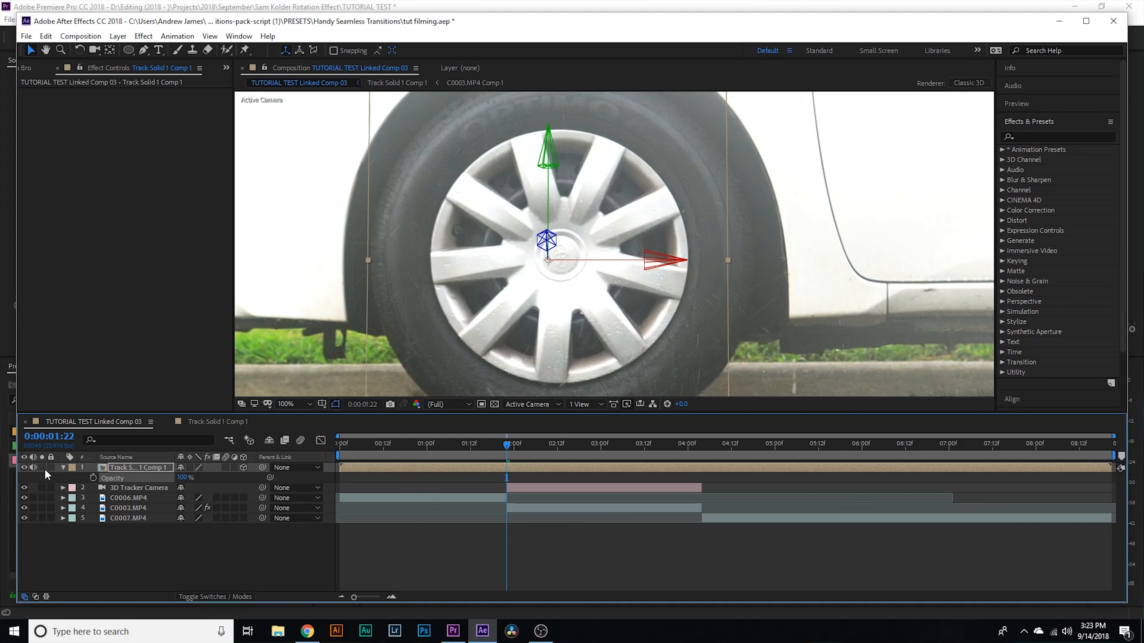
{"action": "left_click", "coordinate": [23, 467]}
{"action": "left_click", "coordinate": [22, 467]}
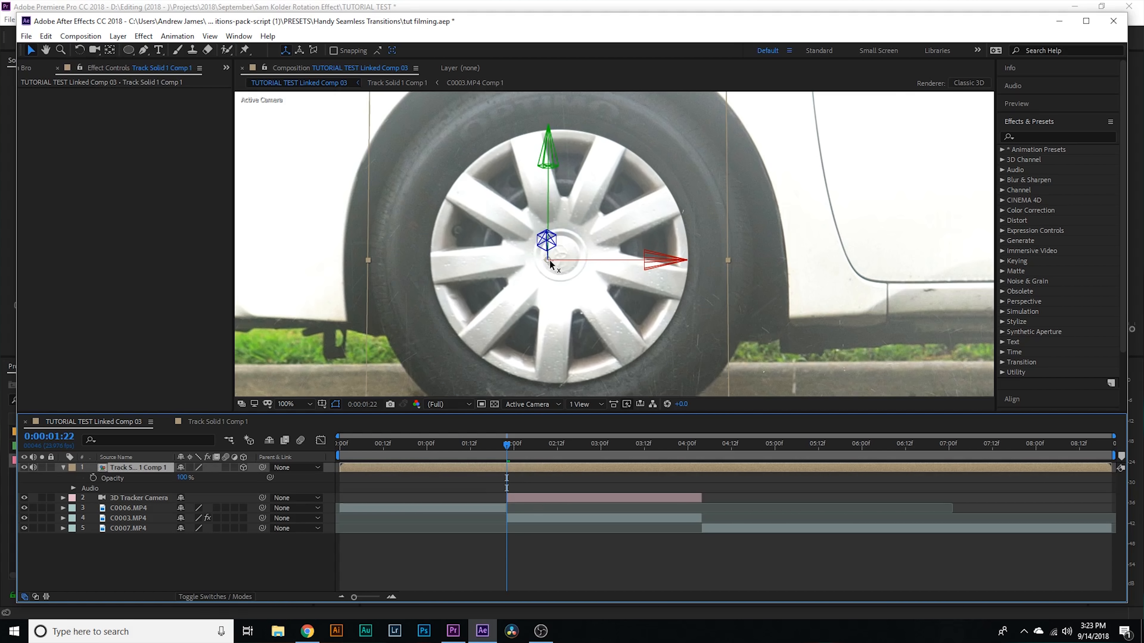
Step: Move the anchor point of Track Solid 1 Comp 1 onto the centre of the wheel hub
{"action": "key", "text": "period"}
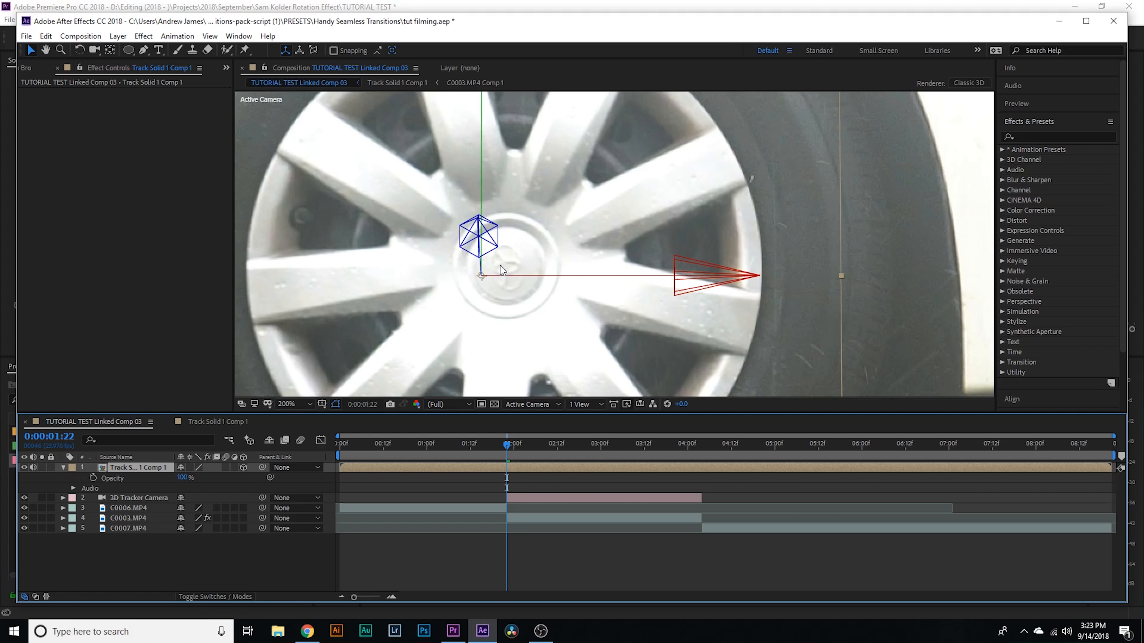
{"action": "key", "text": "c"}
{"action": "left_click_drag", "start_coordinate": [483, 283], "coordinate": [503, 275]}
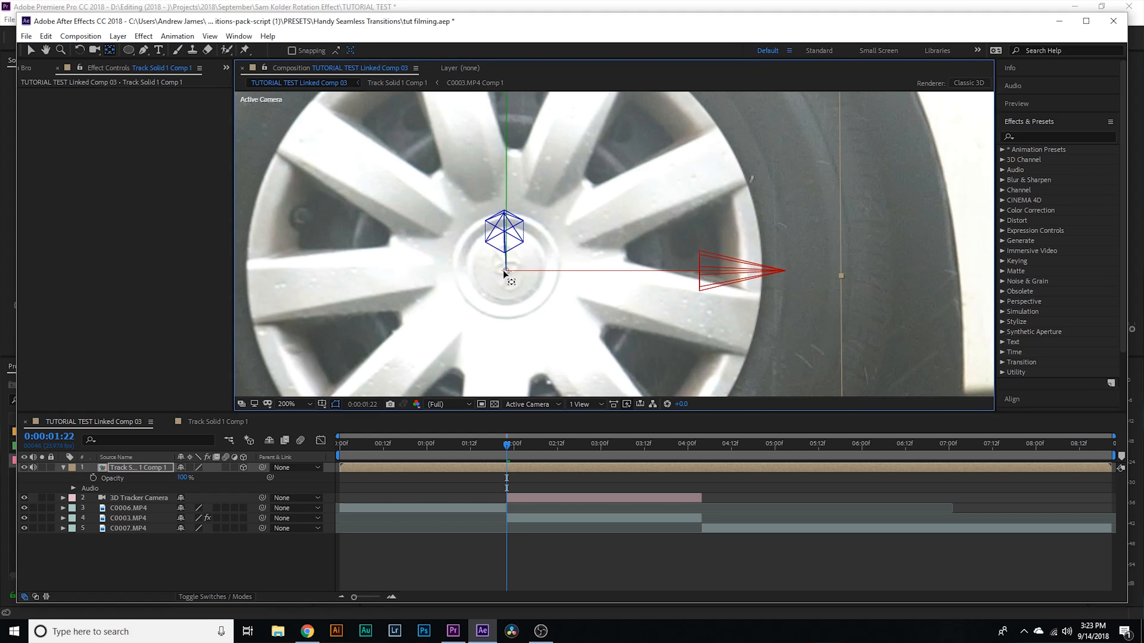
Step: Trim Track Solid 1 Comp 1 to the span of the C0003.MP4 clip and return the playhead to 0:00:01:22
{"action": "key", "text": "shift+/"}
{"action": "left_click", "coordinate": [521, 554]}
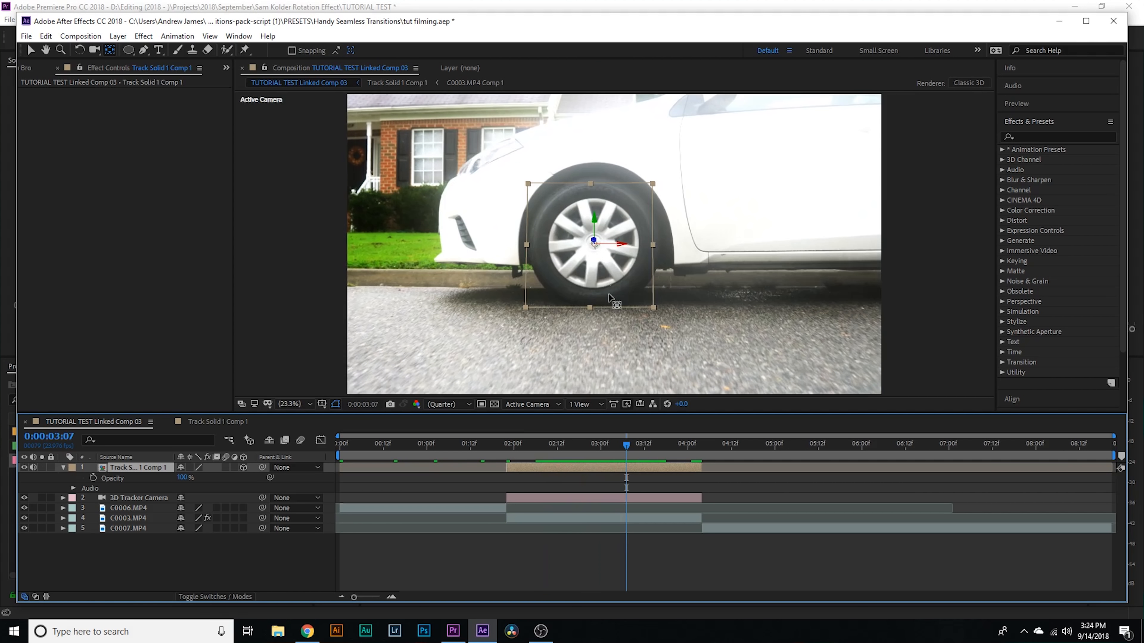
{"action": "left_click_drag", "start_coordinate": [532, 446], "coordinate": [516, 455]}
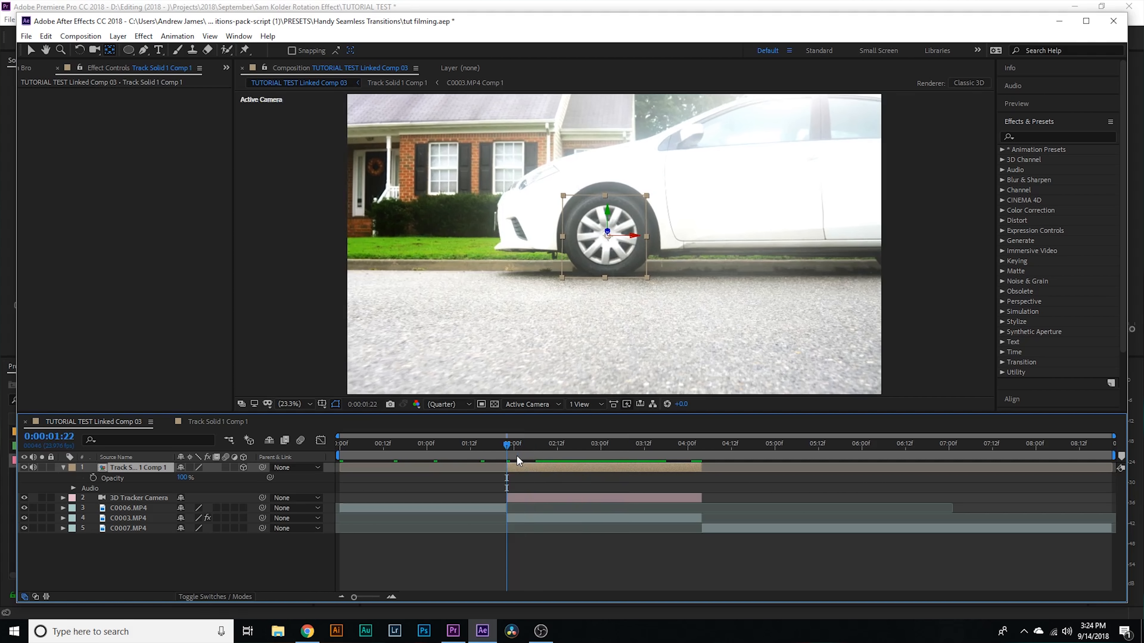
Step: Keyframe the Z Rotation of Track Solid 1 Comp 1 from 0 turns at 0:00:01:22 to 12 turns at 0:00:04:03
{"action": "key", "text": "r"}
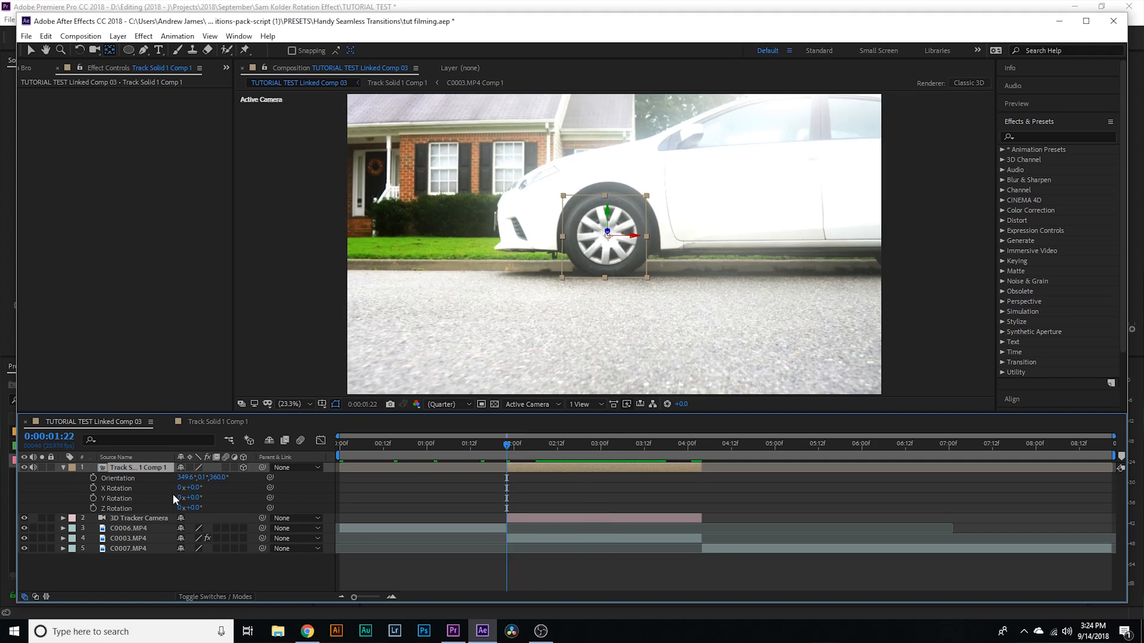
{"action": "left_click", "coordinate": [92, 508]}
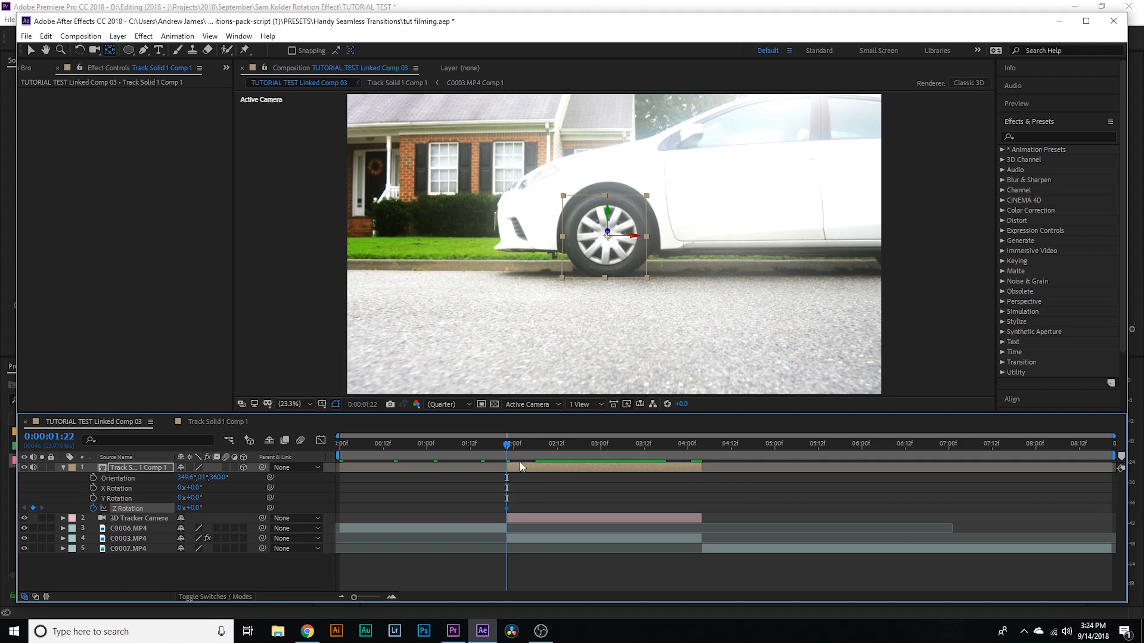
{"action": "left_click_drag", "start_coordinate": [593, 454], "coordinate": [698, 455]}
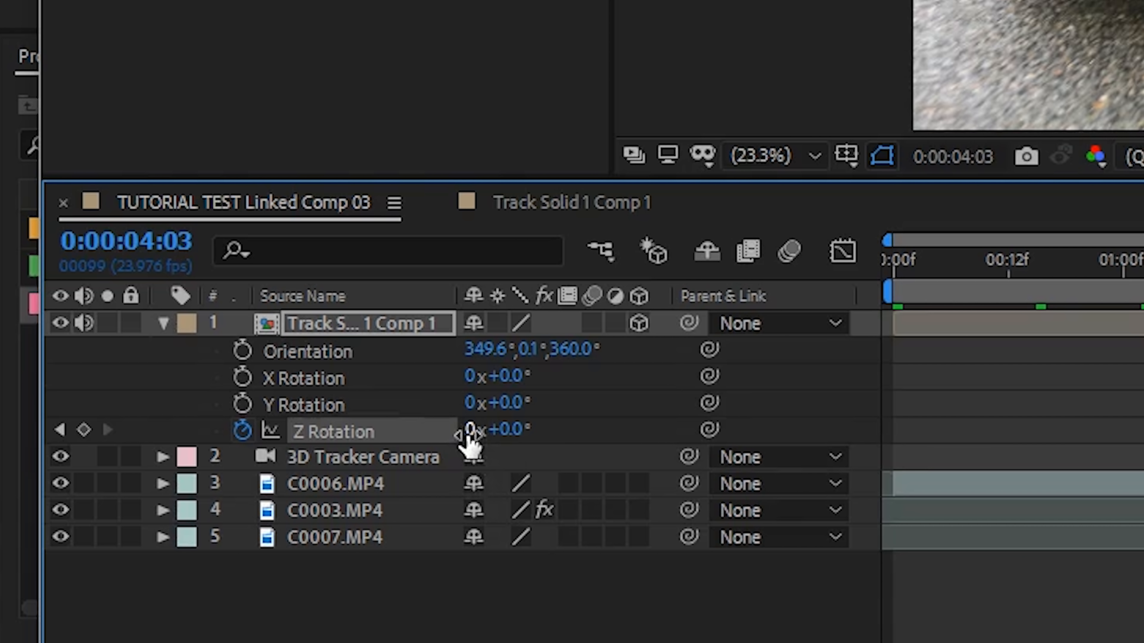
{"action": "left_click", "coordinate": [469, 430]}
{"action": "type", "text": "12"}
{"action": "key", "text": "Return"}
Step: Enable motion blur for Track Solid 1 Comp 1 and the composition, and check the spinning hubcap at several frames
{"action": "left_click_drag", "start_coordinate": [698, 446], "coordinate": [564, 448]}
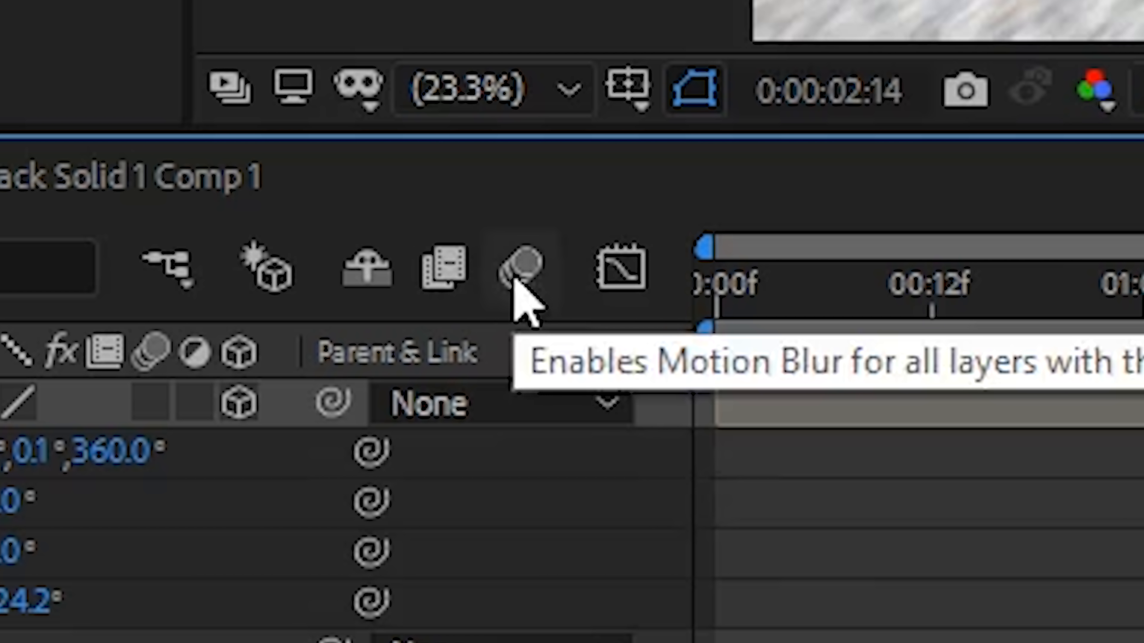
{"action": "left_click", "coordinate": [518, 281]}
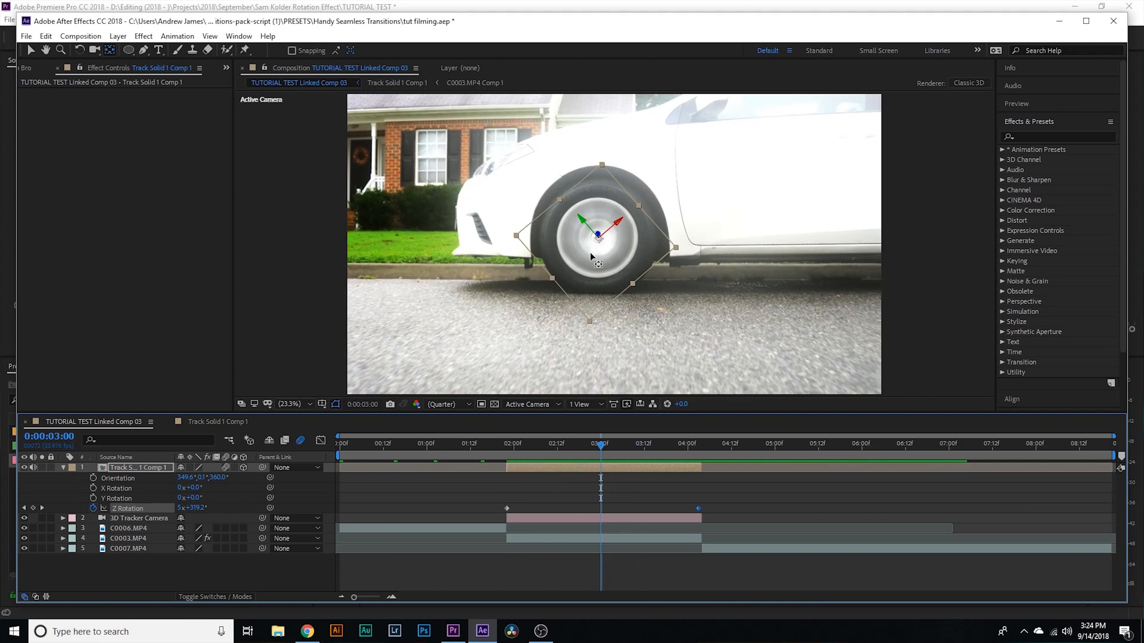
{"action": "left_click", "coordinate": [489, 345]}
{"action": "key", "text": "v"}
{"action": "left_click", "coordinate": [573, 445]}
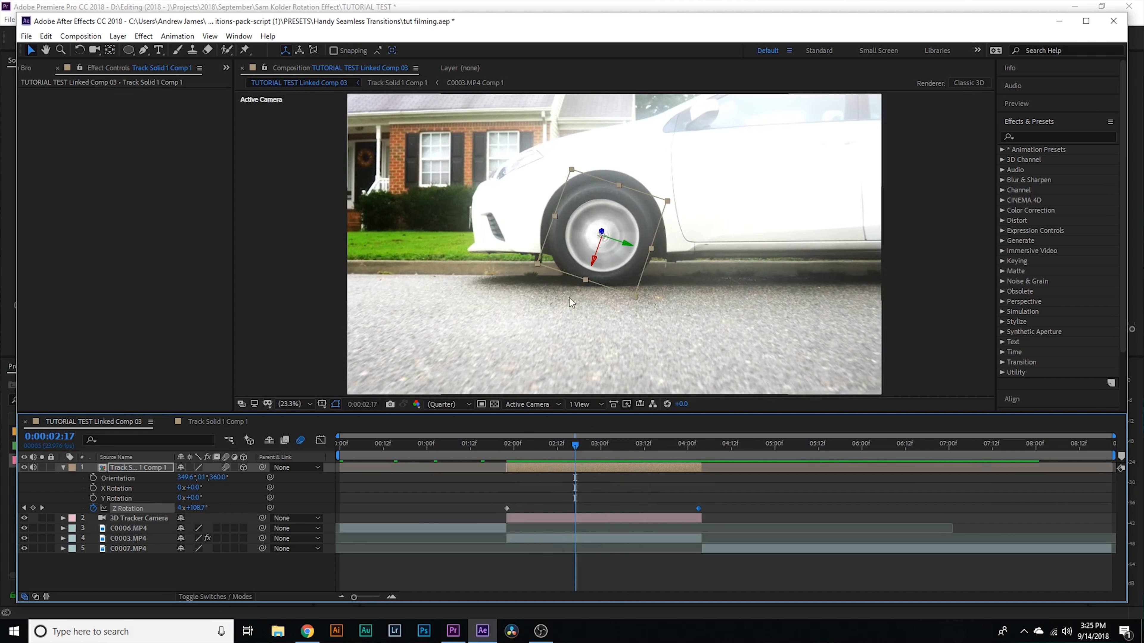
Step: Open the nested C0003.MP4 Comp 1 and set the feather of Mask 1 on C0003.MP4 to 40 pixels
{"action": "double_click", "coordinate": [581, 468]}
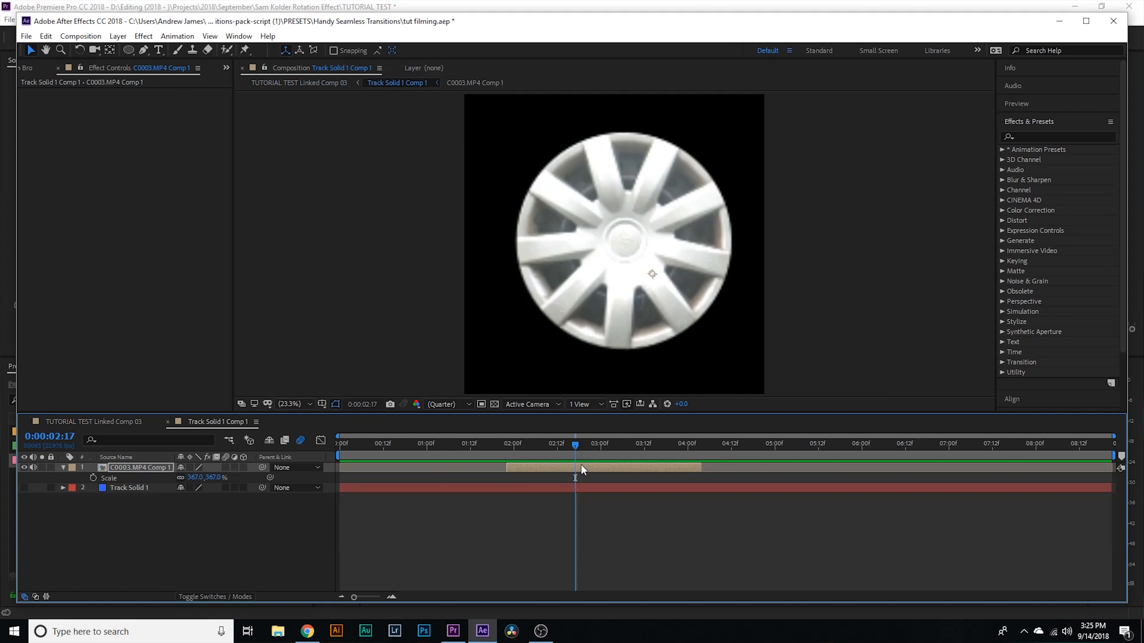
{"action": "double_click", "coordinate": [576, 467]}
{"action": "key", "text": "m"}
{"action": "key", "text": "m"}
{"action": "key", "text": "m"}
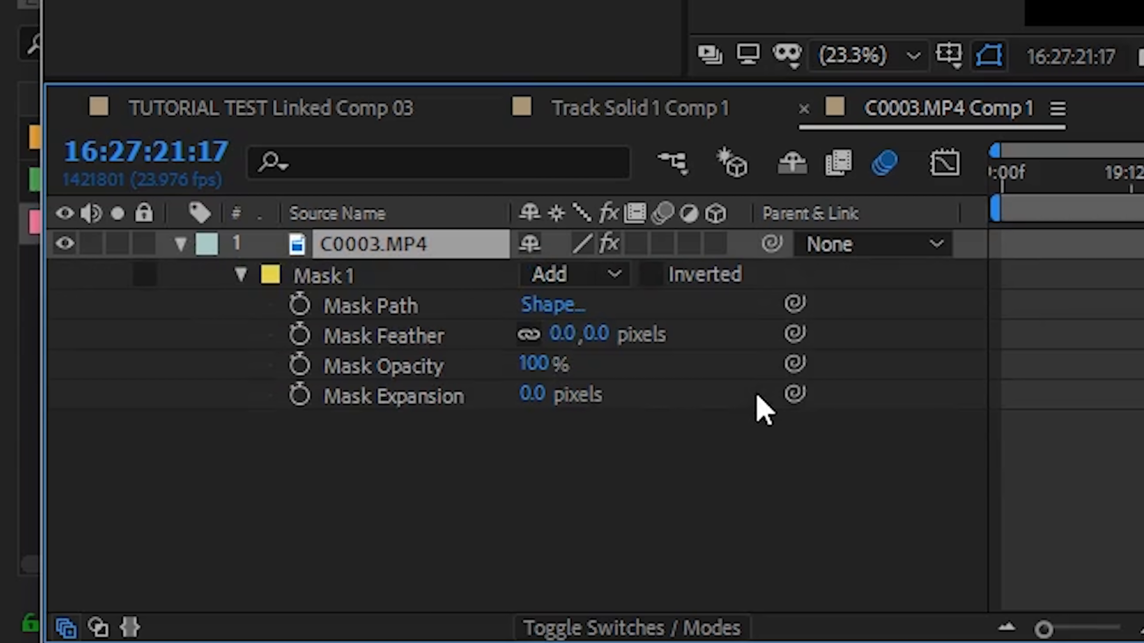
{"action": "left_click", "coordinate": [593, 334]}
{"action": "type", "text": "40"}
{"action": "key", "text": "Return"}
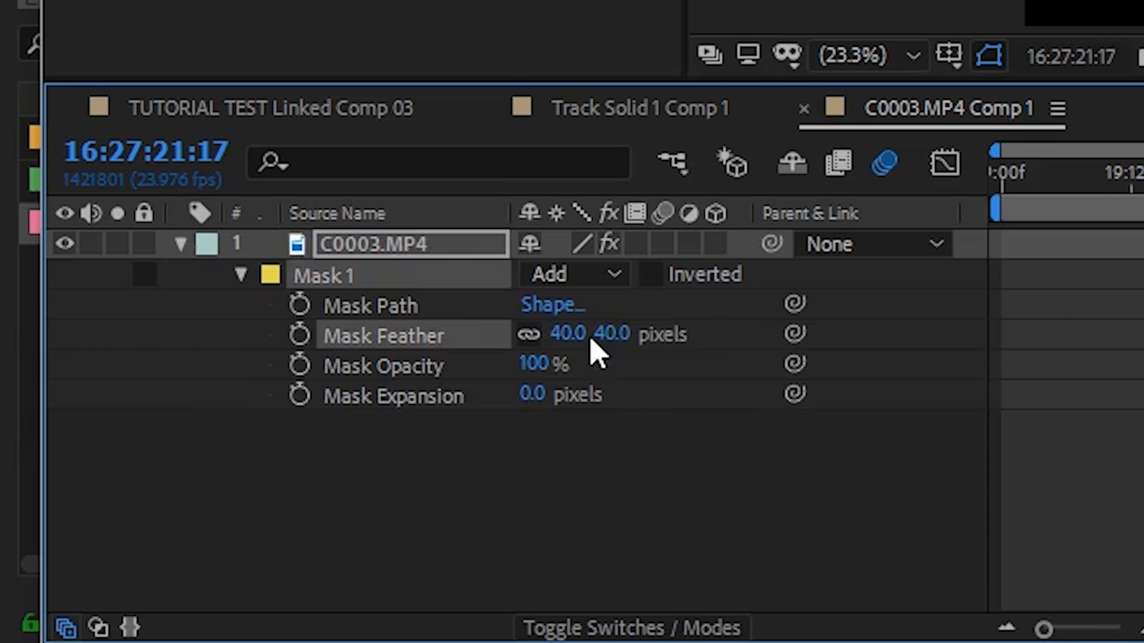
Step: Set the expansion of Mask 1 to 40 pixels, preview the wheel in the main composition and save the project
{"action": "left_click", "coordinate": [529, 396]}
{"action": "type", "text": "40"}
{"action": "key", "text": "Return"}
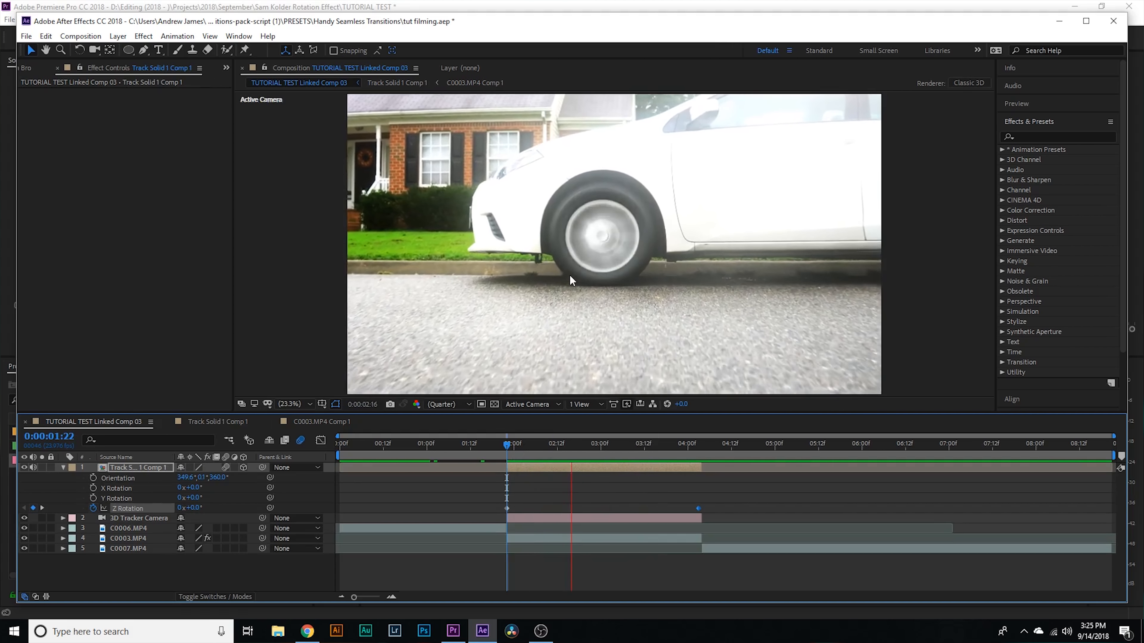
{"action": "key", "text": "ctrl+s"}
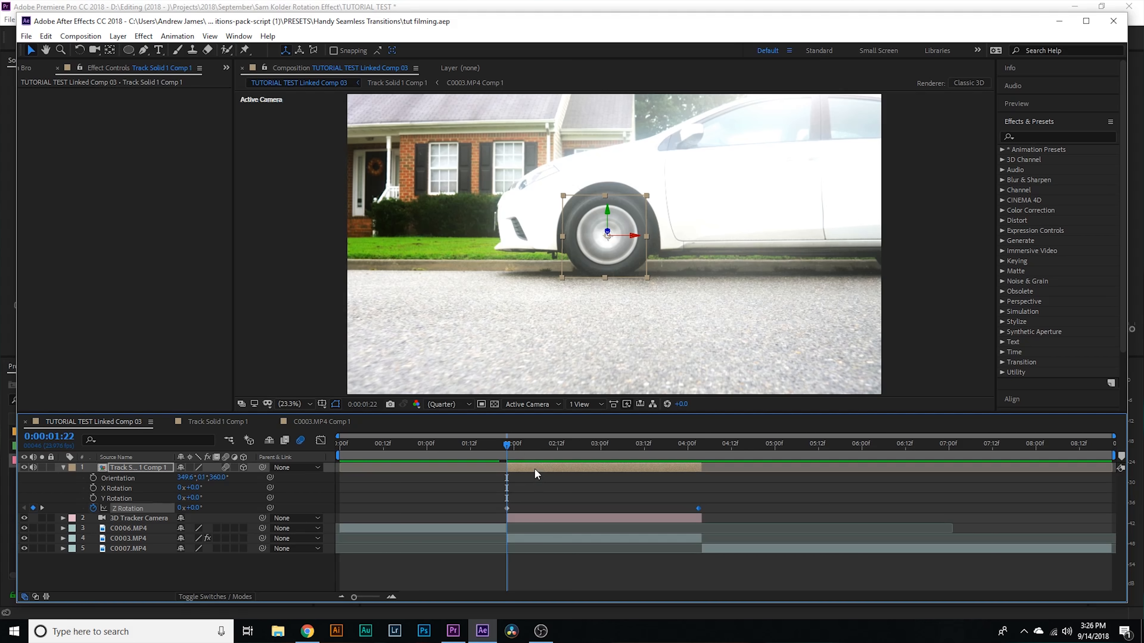
Step: Copy C0003.MP4 Comp 1 from Track Solid 1 Comp 1 into the main composition, starting at 0:00:00:00
{"action": "double_click", "coordinate": [536, 465]}
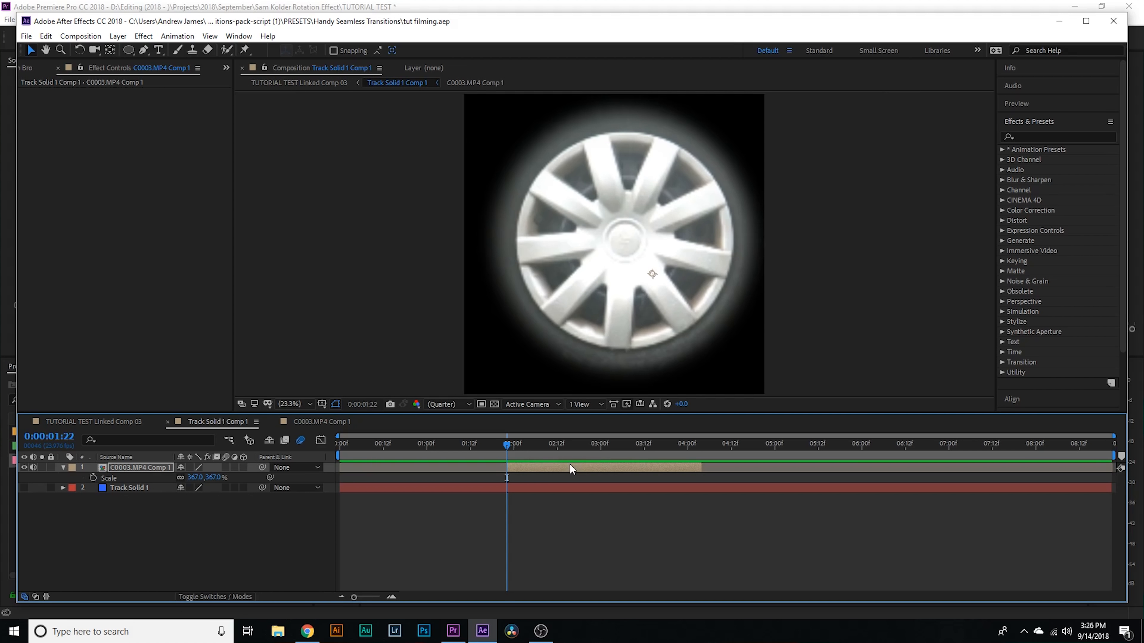
{"action": "left_click", "coordinate": [98, 421]}
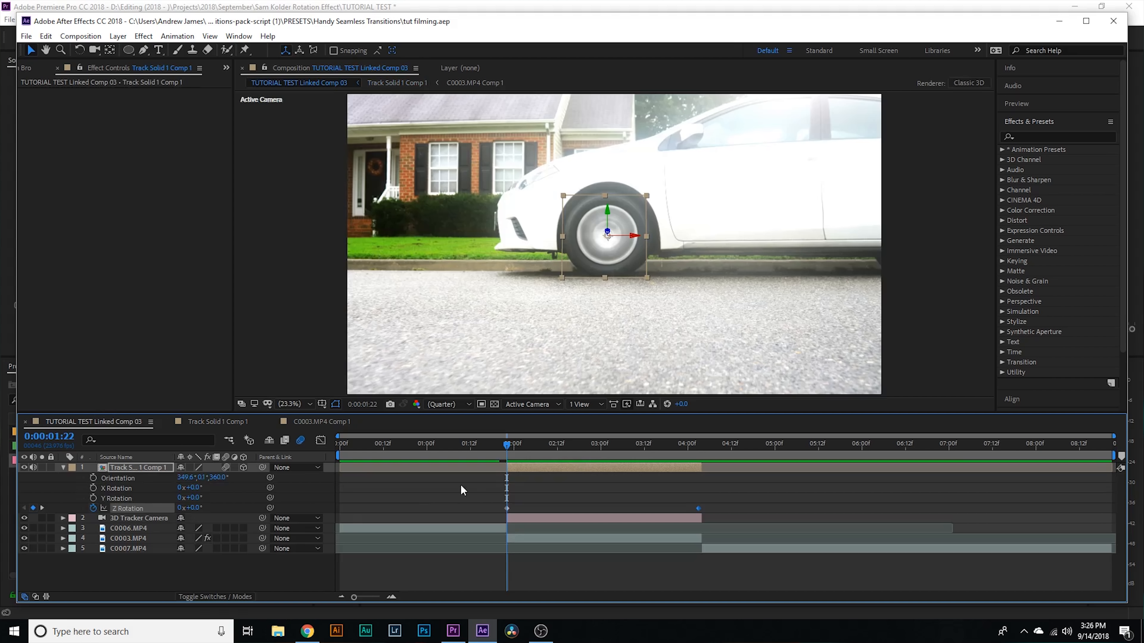
{"action": "left_click_drag", "start_coordinate": [464, 447], "coordinate": [326, 447]}
{"action": "key", "text": "space"}
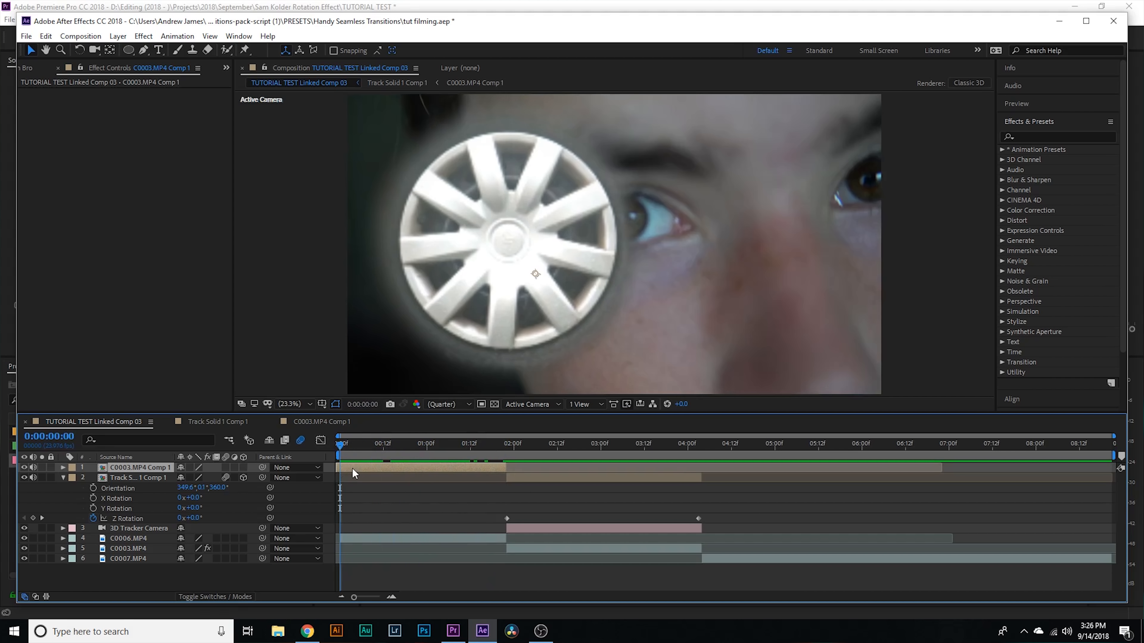
Step: Place the C0006.MP4 layer directly beneath C0003.MP4 Comp 1 and run Track Camera on C0006.MP4
{"action": "left_click", "coordinate": [371, 481]}
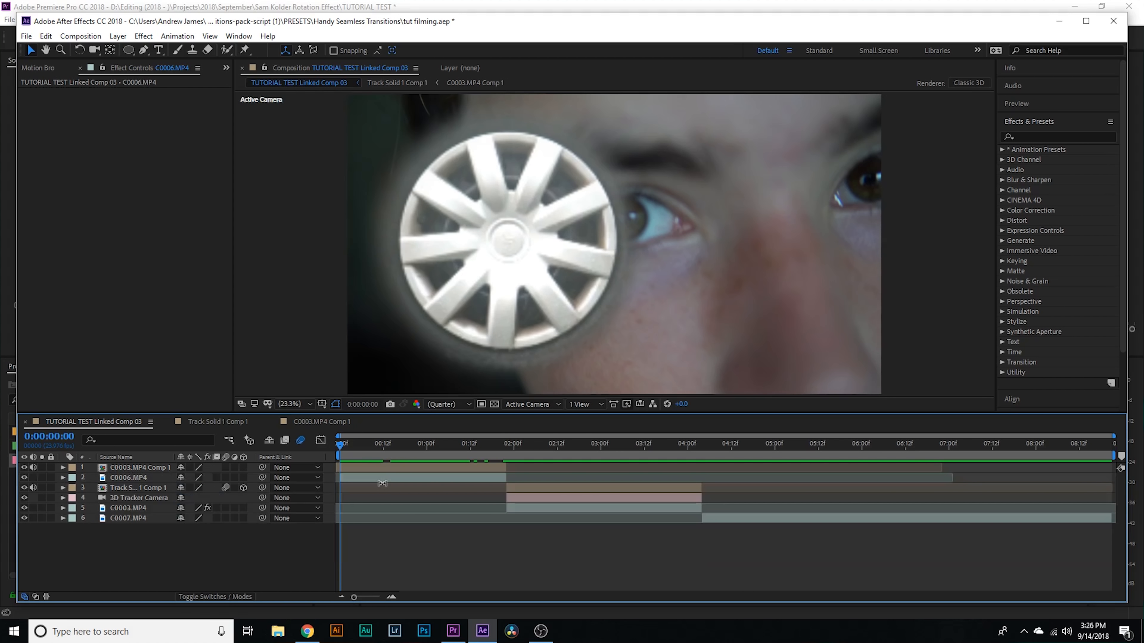
{"action": "left_click", "coordinate": [384, 485]}
{"action": "left_click", "coordinate": [390, 478]}
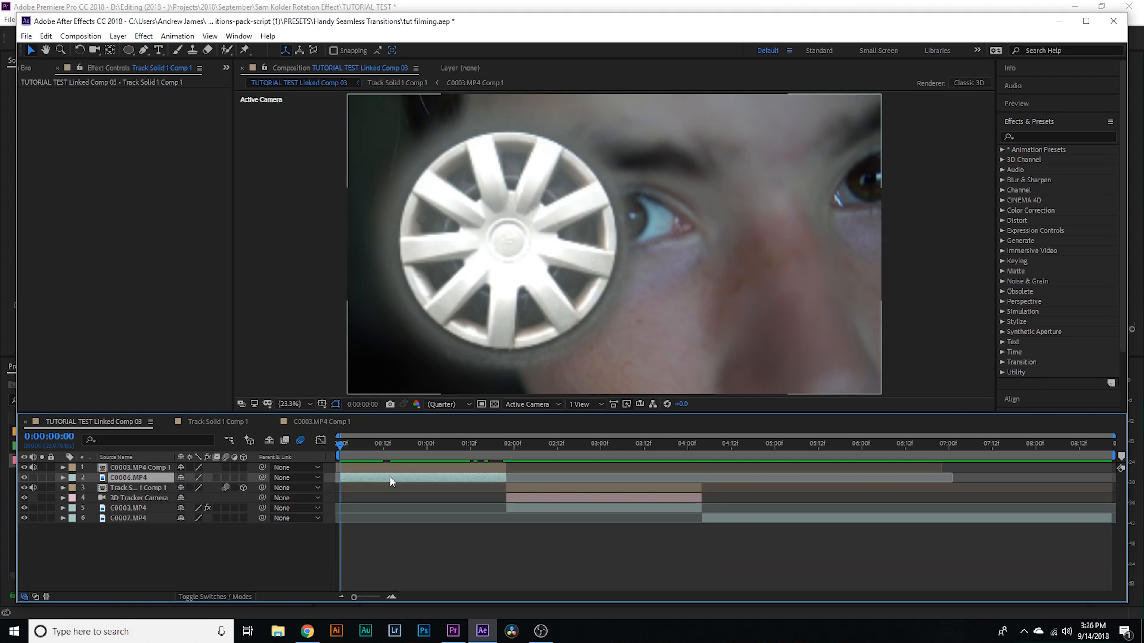
{"action": "right_click", "coordinate": [390, 477]}
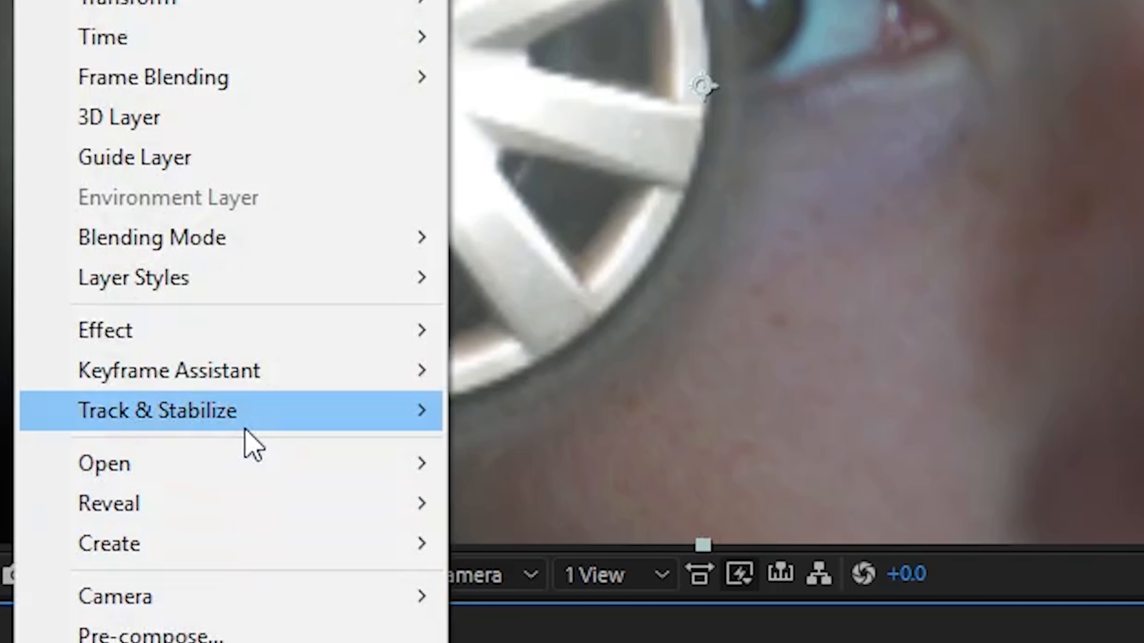
{"action": "mouse_move", "coordinate": [466, 355]}
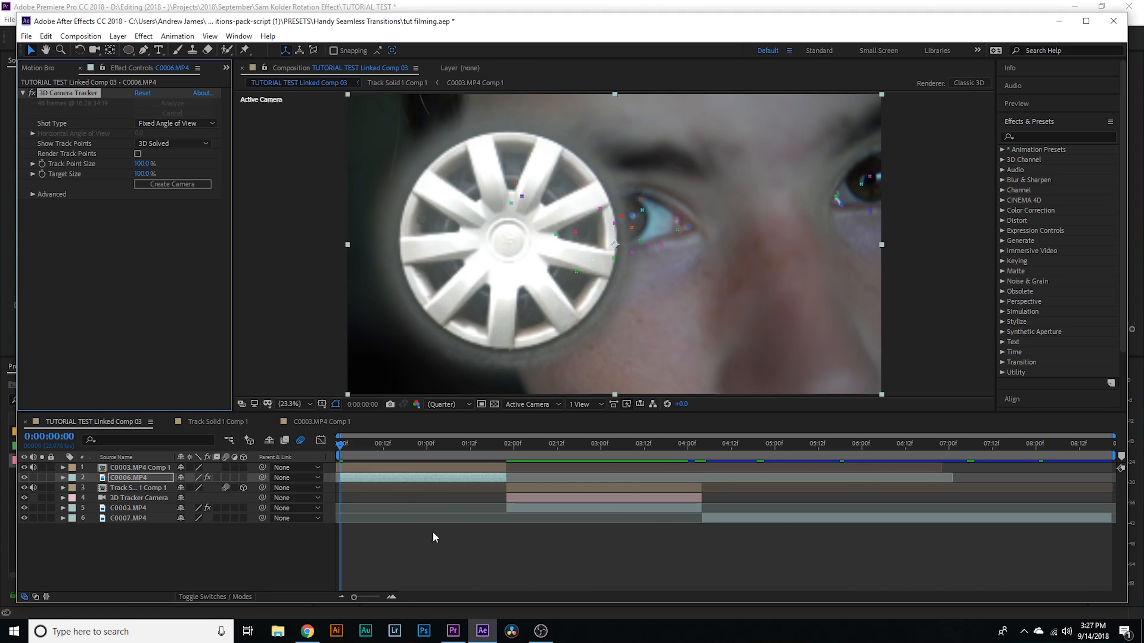
Step: Hide C0003.MP4 Comp 1 and create a solid and camera from the C0006.MP4 track points around the eye
{"action": "left_click", "coordinate": [366, 469]}
{"action": "left_click", "coordinate": [24, 467]}
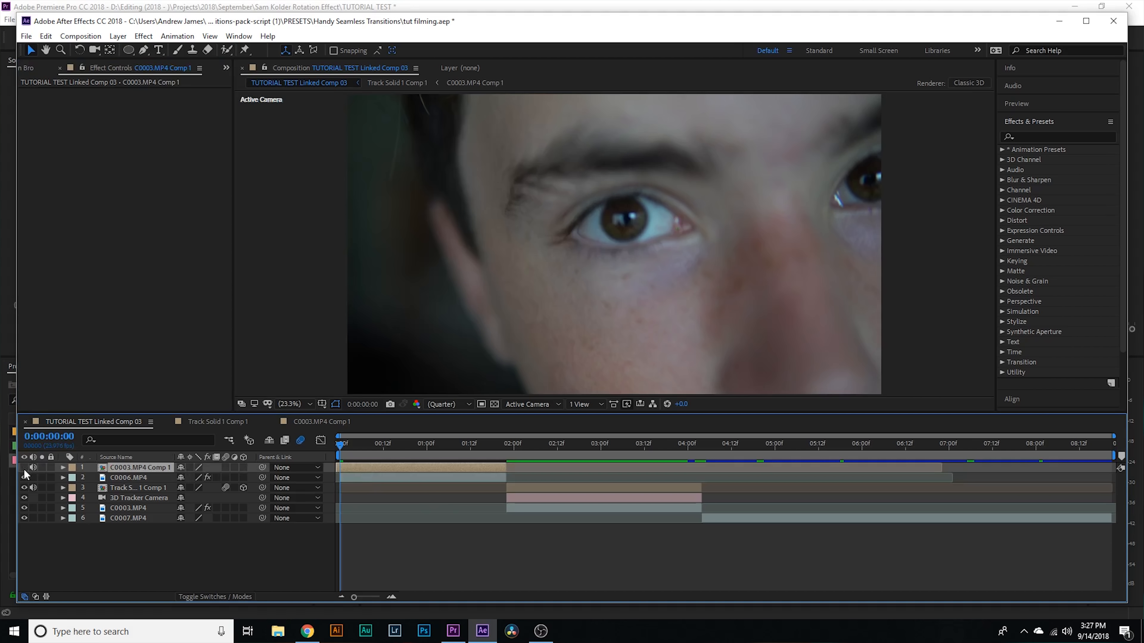
{"action": "left_click", "coordinate": [450, 477]}
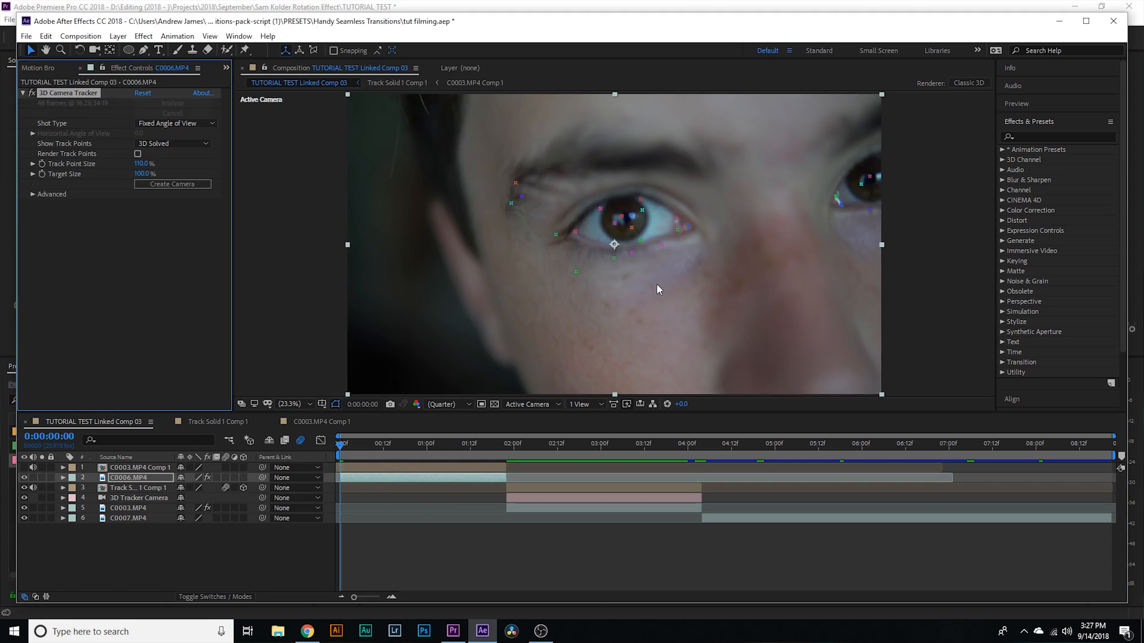
{"action": "right_click", "coordinate": [612, 215]}
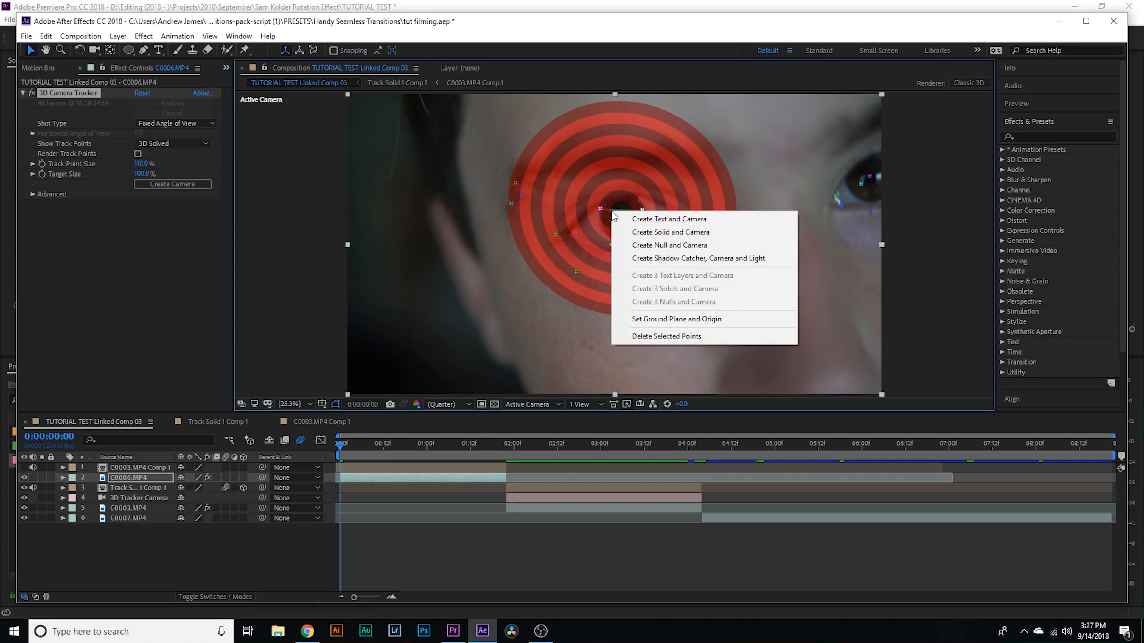
{"action": "left_click", "coordinate": [636, 232]}
Step: Pre-compose the new Track Solid 1 as Track Solid 1 Comp 2, leaving all attributes in the main composition
{"action": "right_click", "coordinate": [360, 467]}
{"action": "left_click", "coordinate": [405, 411]}
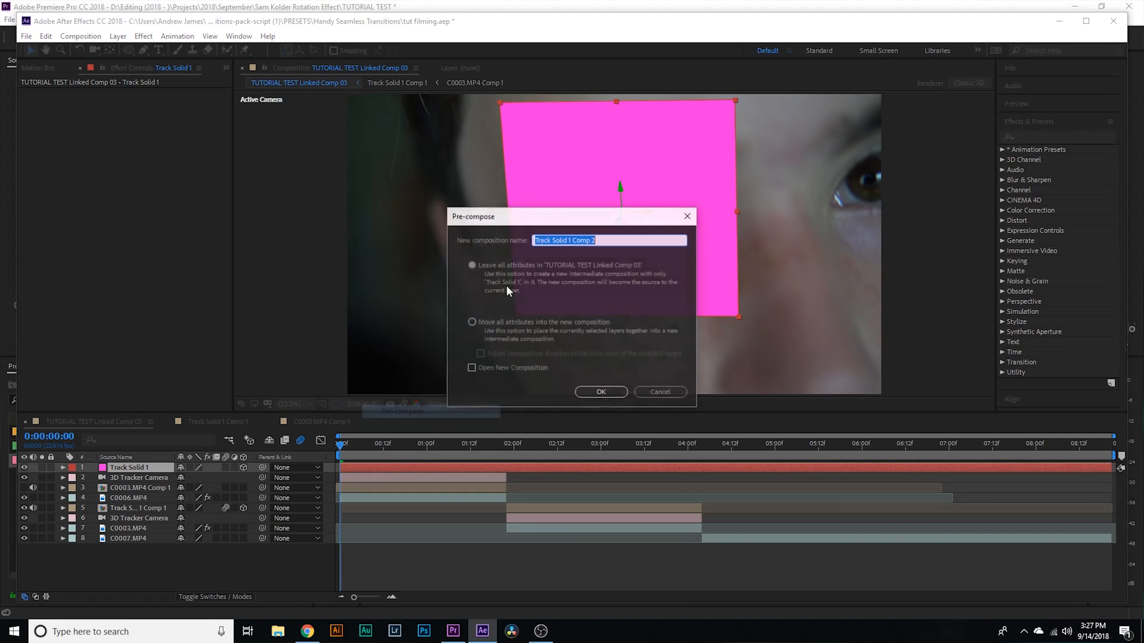
{"action": "left_click", "coordinate": [601, 391]}
Step: Move C0003.MP4 Comp 1 into Track Solid 1 Comp 2, make it visible and hide the pink Track Solid 1
{"action": "left_click", "coordinate": [356, 485]}
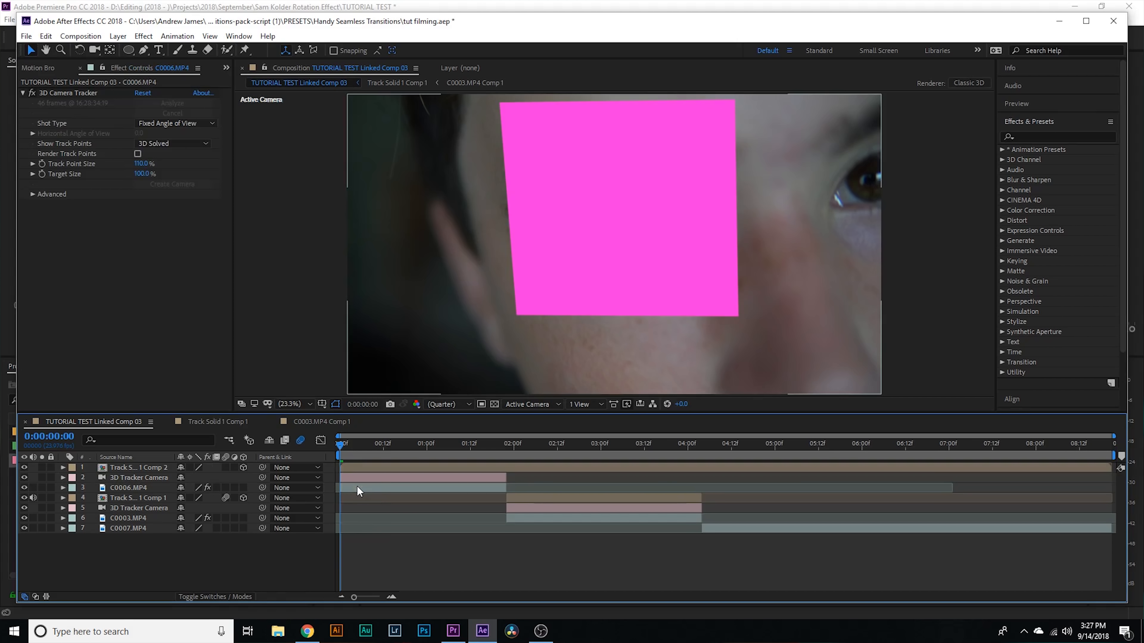
{"action": "double_click", "coordinate": [373, 469]}
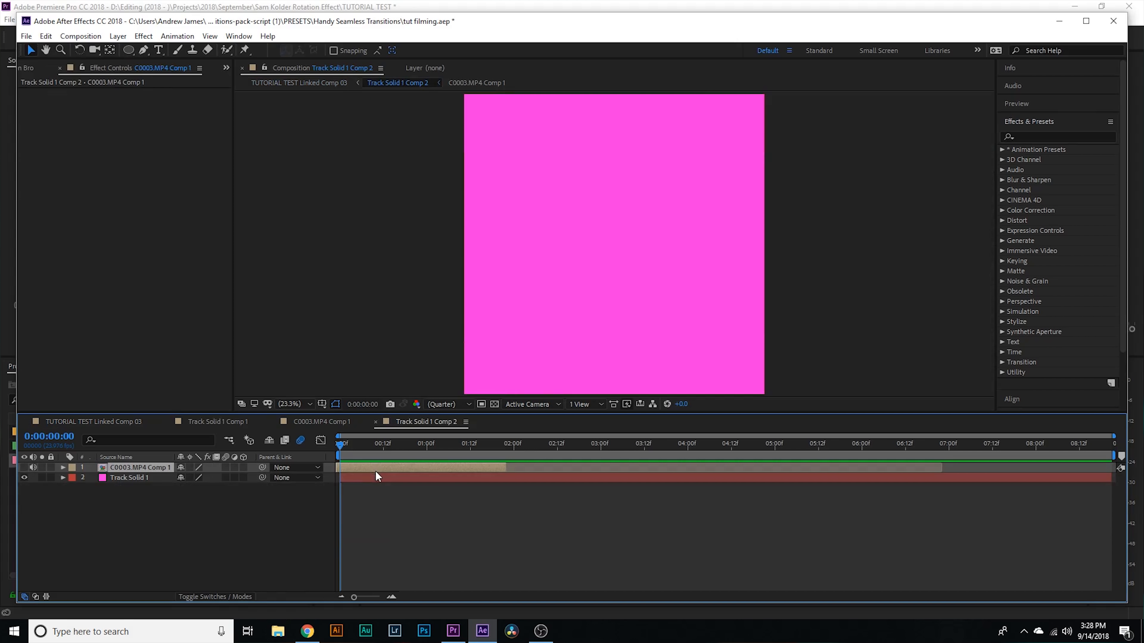
{"action": "left_click", "coordinate": [23, 467]}
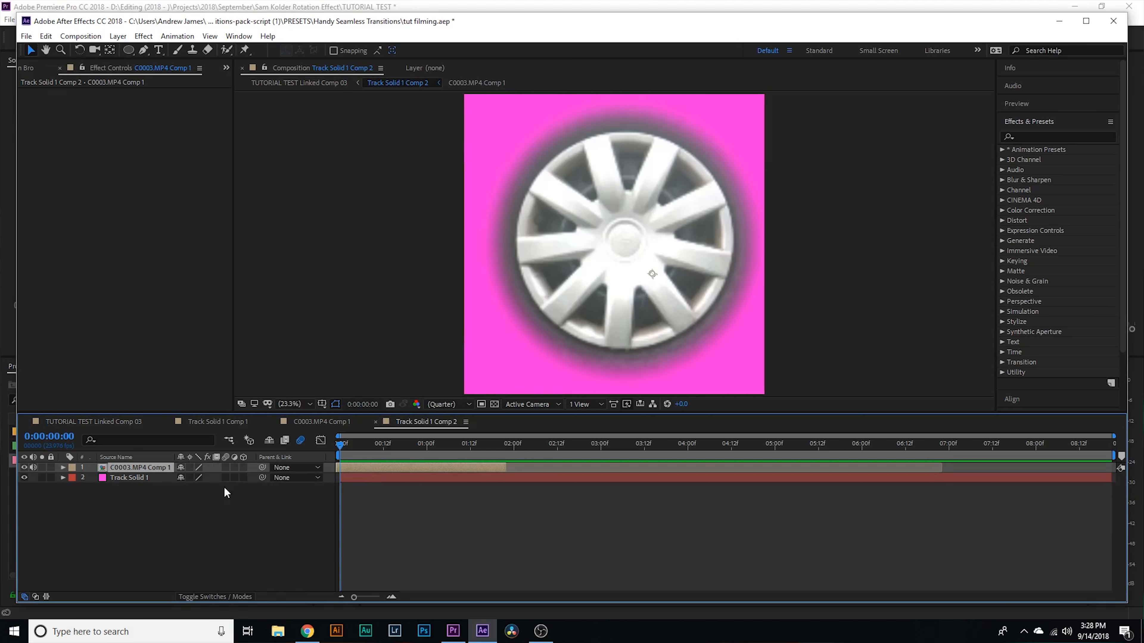
{"action": "left_click", "coordinate": [24, 477]}
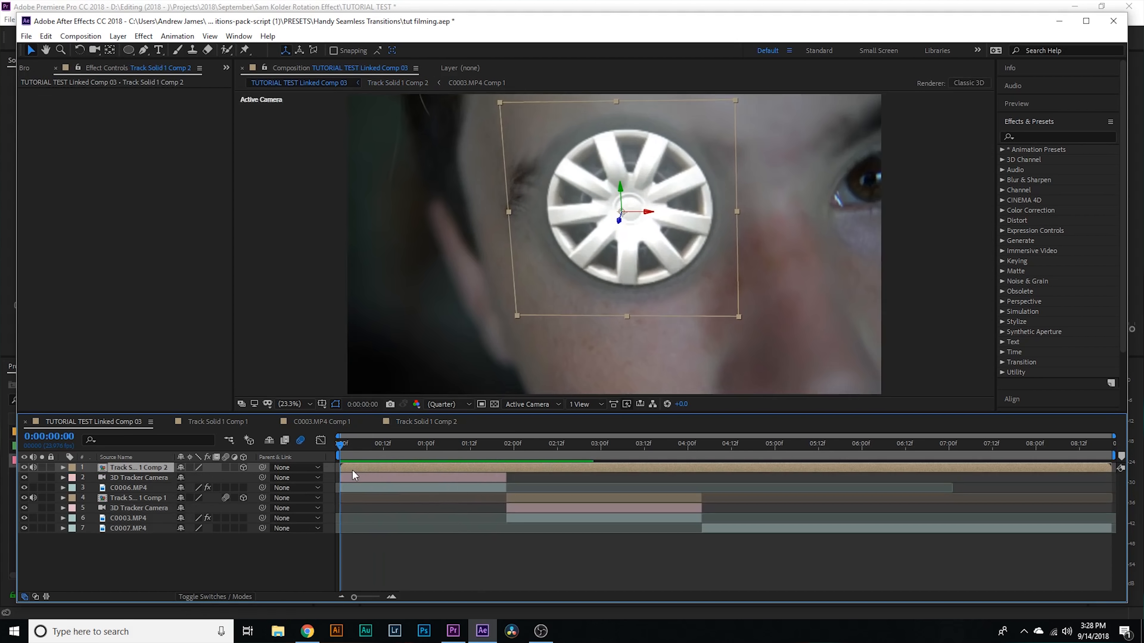
Step: In the main composition, scale Track Solid 1 Comp 2 to 15% and position the hubcap over the iris of the eye
{"action": "type", "text": "s"}
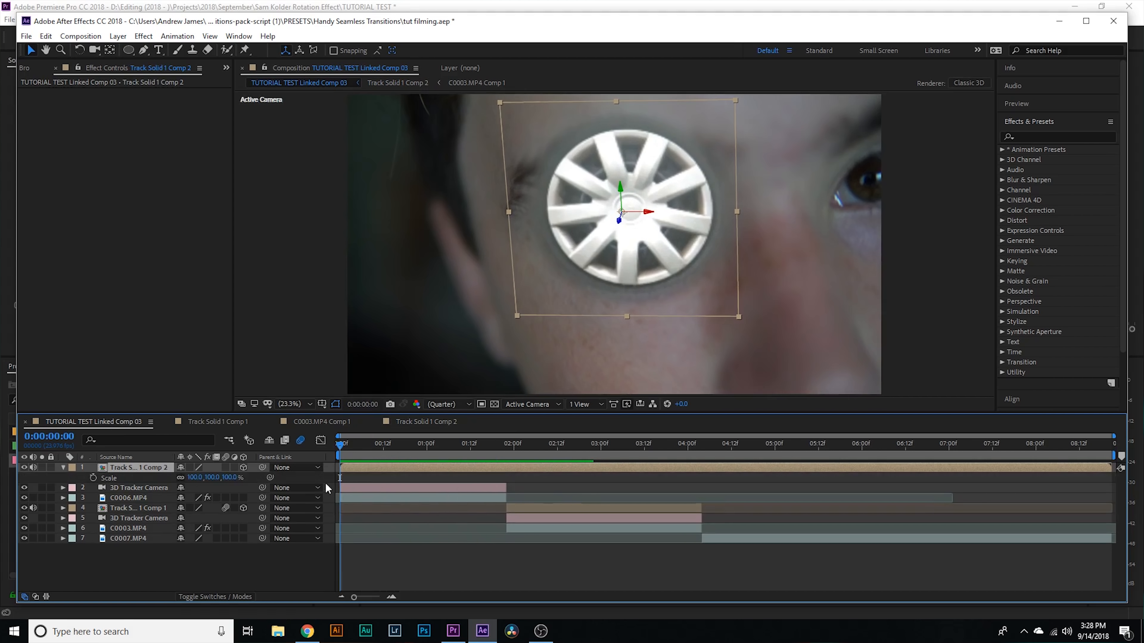
{"action": "type", "text": "11"}
{"action": "key", "text": "Return"}
{"action": "scroll", "coordinate": [505, 340], "scroll_direction": "up", "scroll_amount": 3}
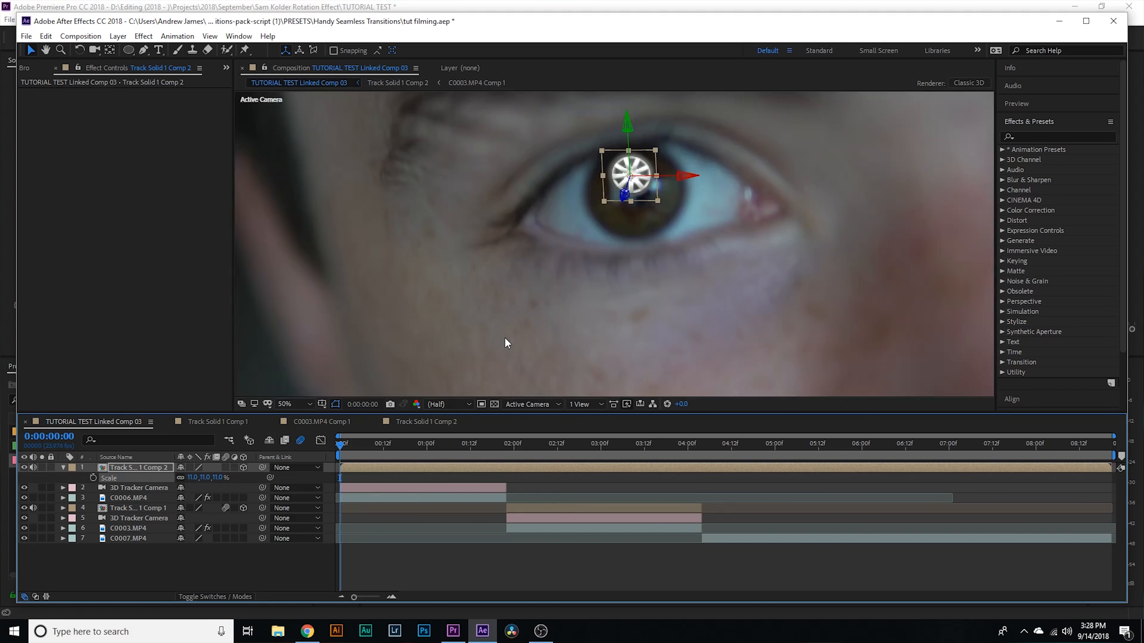
{"action": "left_click_drag", "start_coordinate": [640, 183], "coordinate": [645, 201]}
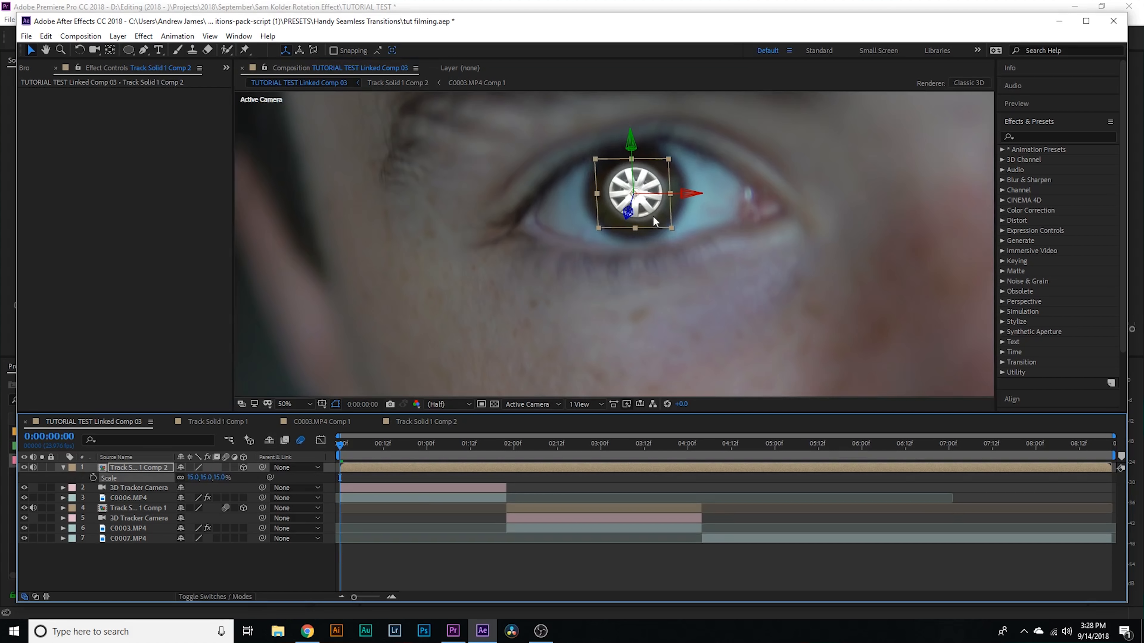
{"action": "left_click_drag", "start_coordinate": [652, 212], "coordinate": [651, 212]}
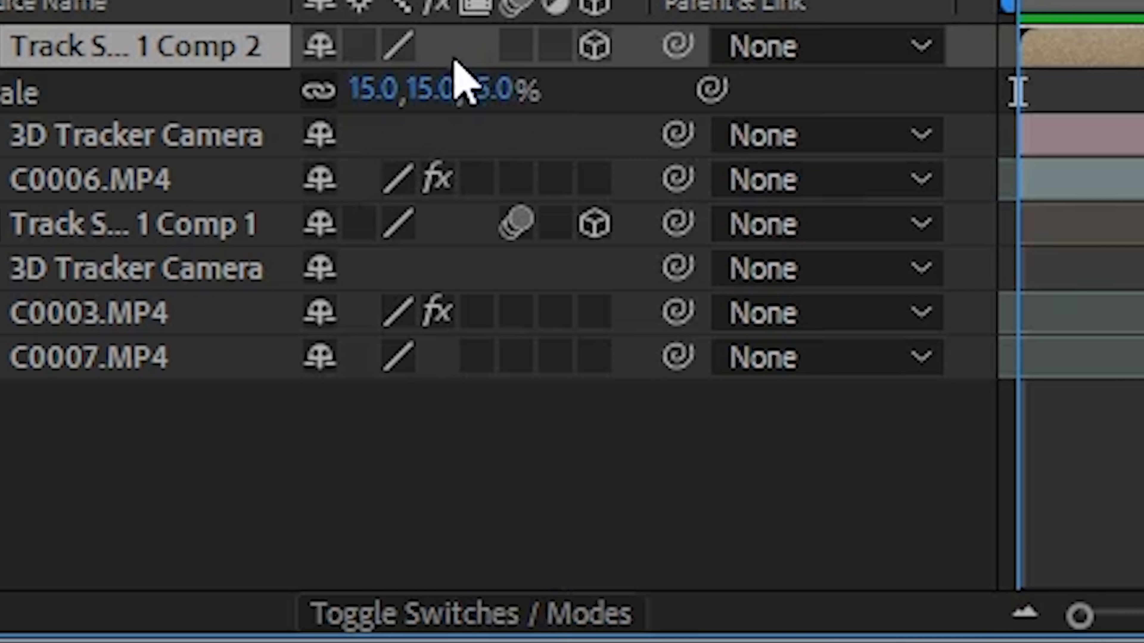
Step: Set the blending mode of Track Solid 1 Comp 2 to Overlay
{"action": "left_click", "coordinate": [462, 617]}
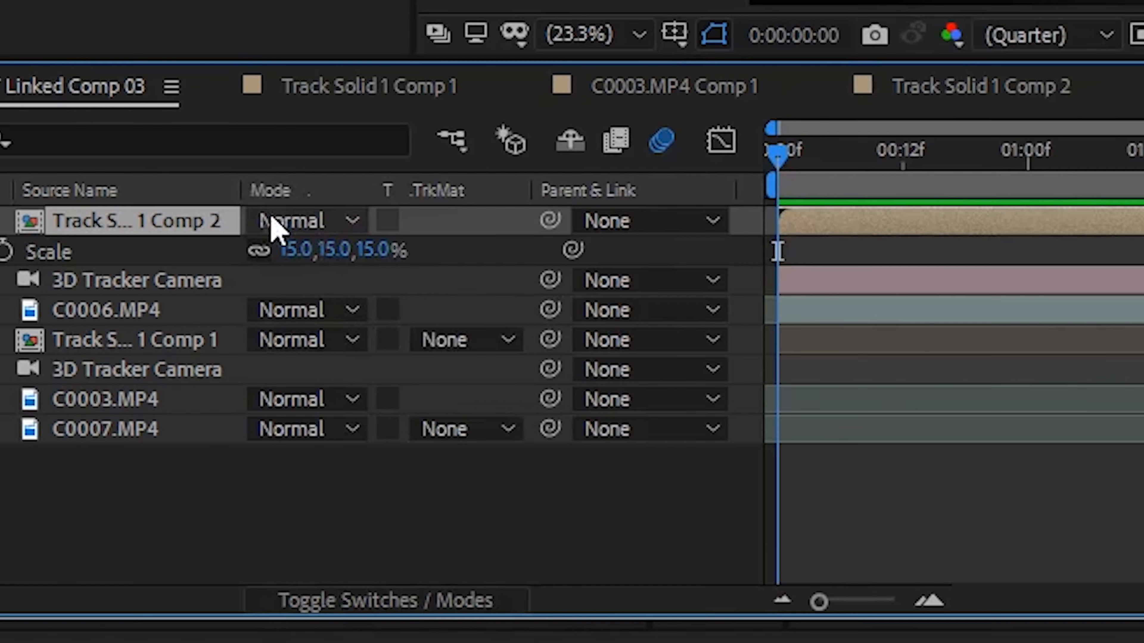
{"action": "left_click", "coordinate": [272, 221]}
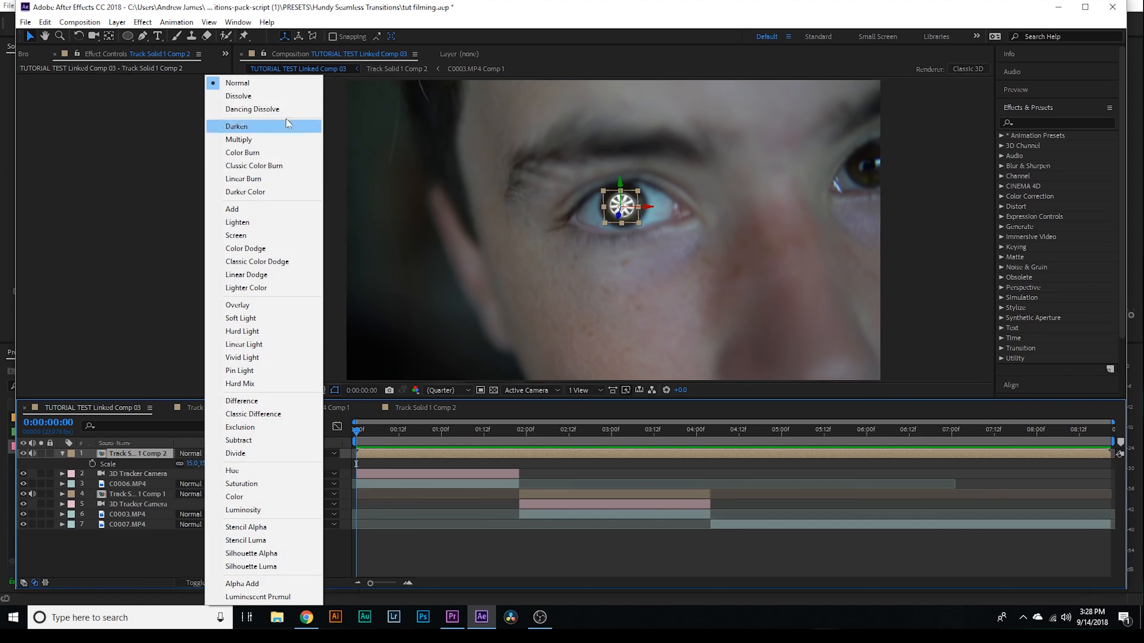
{"action": "left_click", "coordinate": [237, 305]}
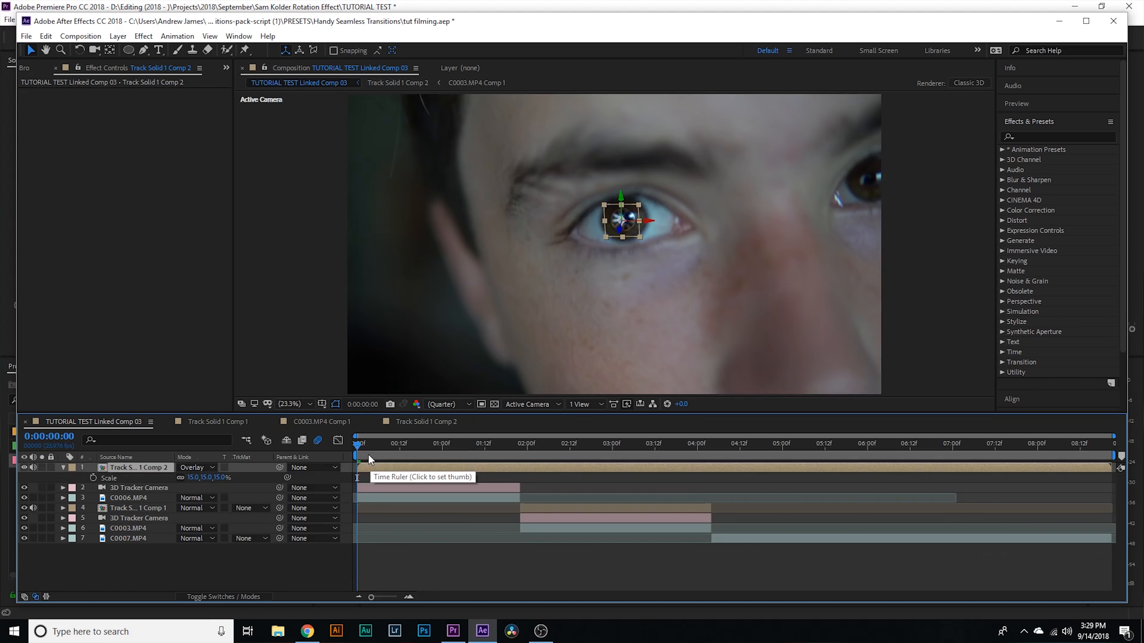
Step: Keyframe the Z Rotation of Track Solid 1 Comp 2 from 0 turns at 0:00:00:00 to 12 turns at the end of the C0006.MP4 clip
{"action": "key", "text": "r"}
{"action": "left_click", "coordinate": [93, 508]}
{"action": "left_click_drag", "start_coordinate": [436, 445], "coordinate": [516, 458]}
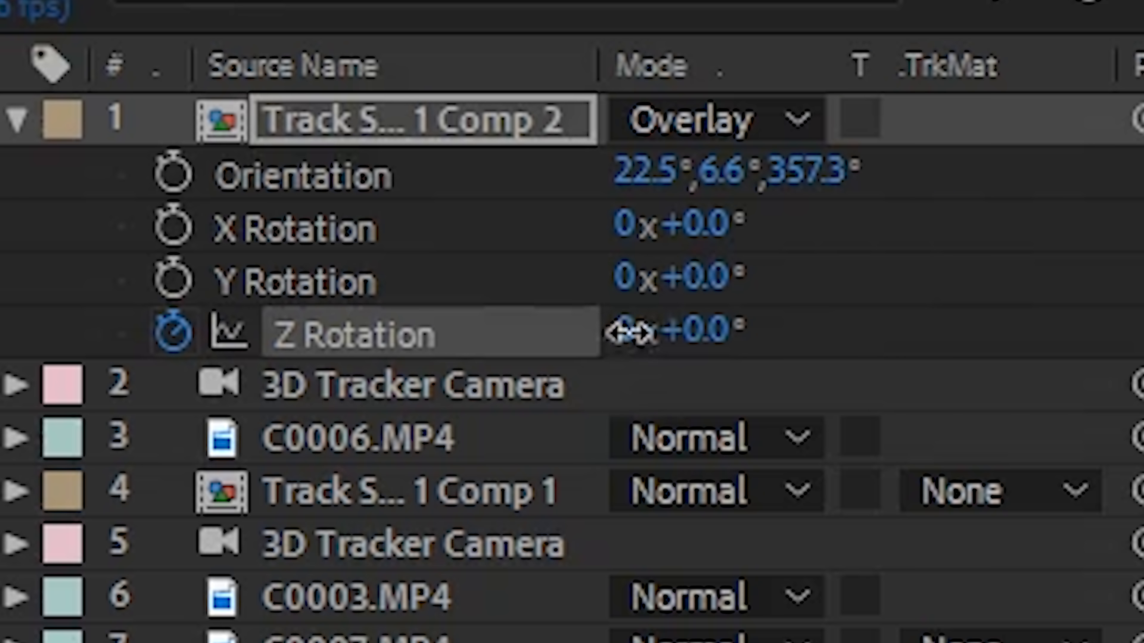
{"action": "left_click", "coordinate": [180, 508]}
{"action": "type", "text": "12"}
{"action": "key", "text": "Return"}
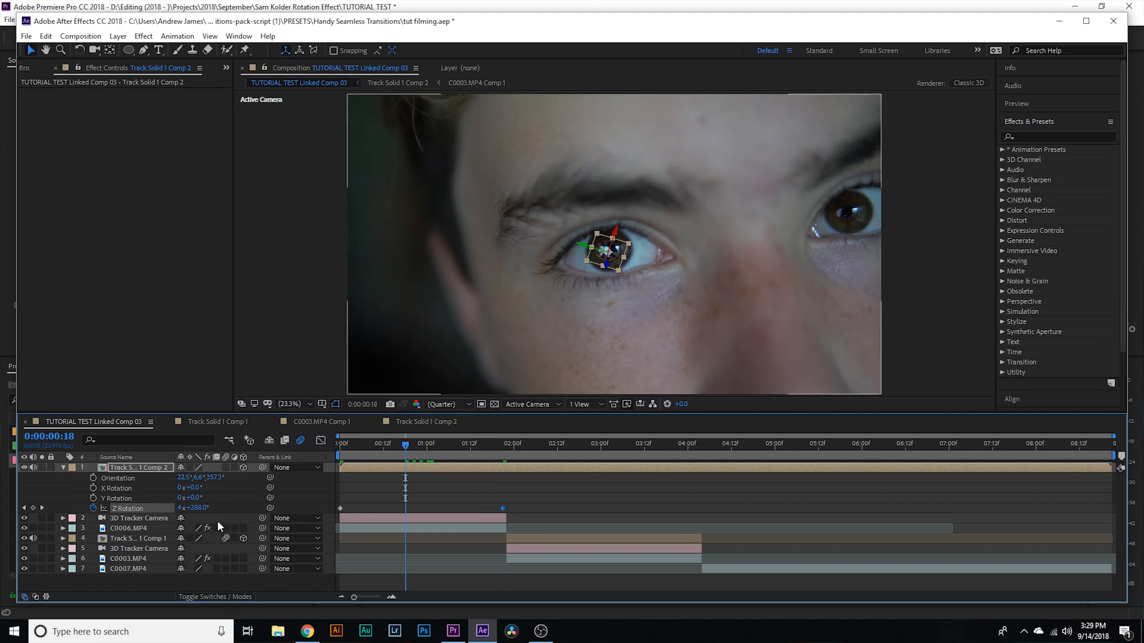
Step: Enable motion blur on Track Solid 1 Comp 2, duplicate the layer, and play the composition from the start
{"action": "left_click", "coordinate": [226, 468]}
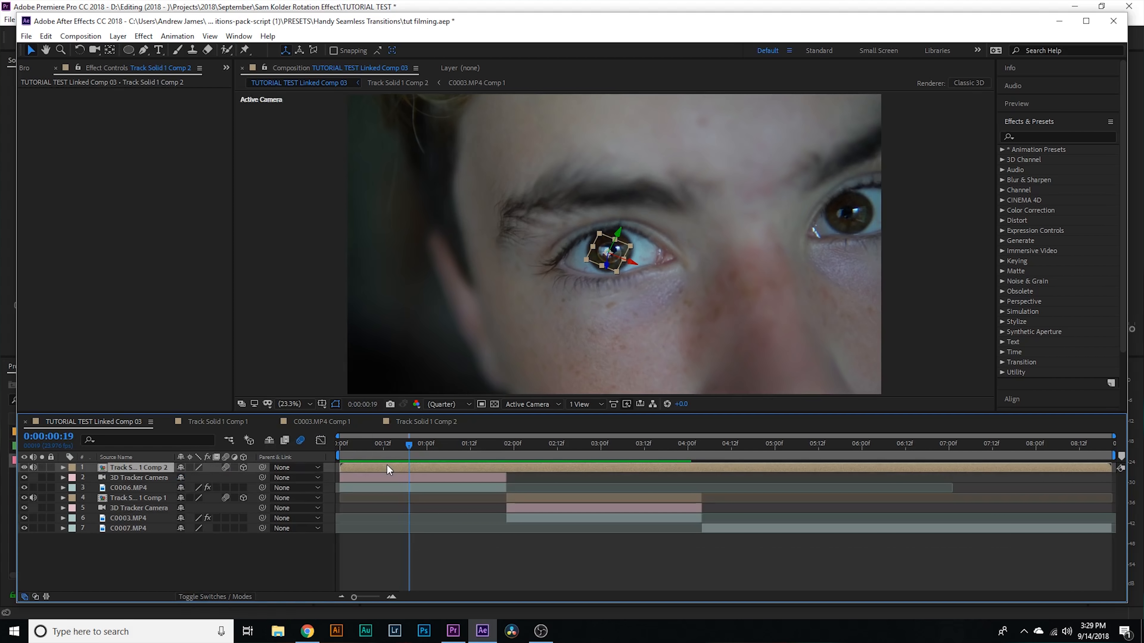
{"action": "key", "text": "ctrl+d"}
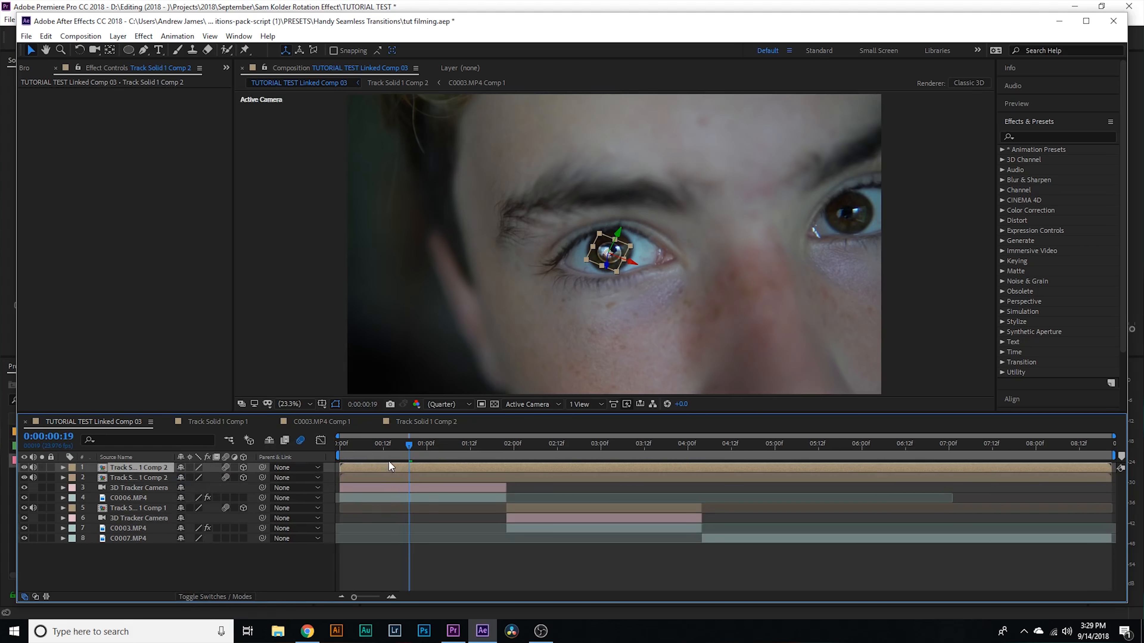
{"action": "key", "text": "Home"}
{"action": "left_click", "coordinate": [386, 536]}
{"action": "key", "text": "space"}
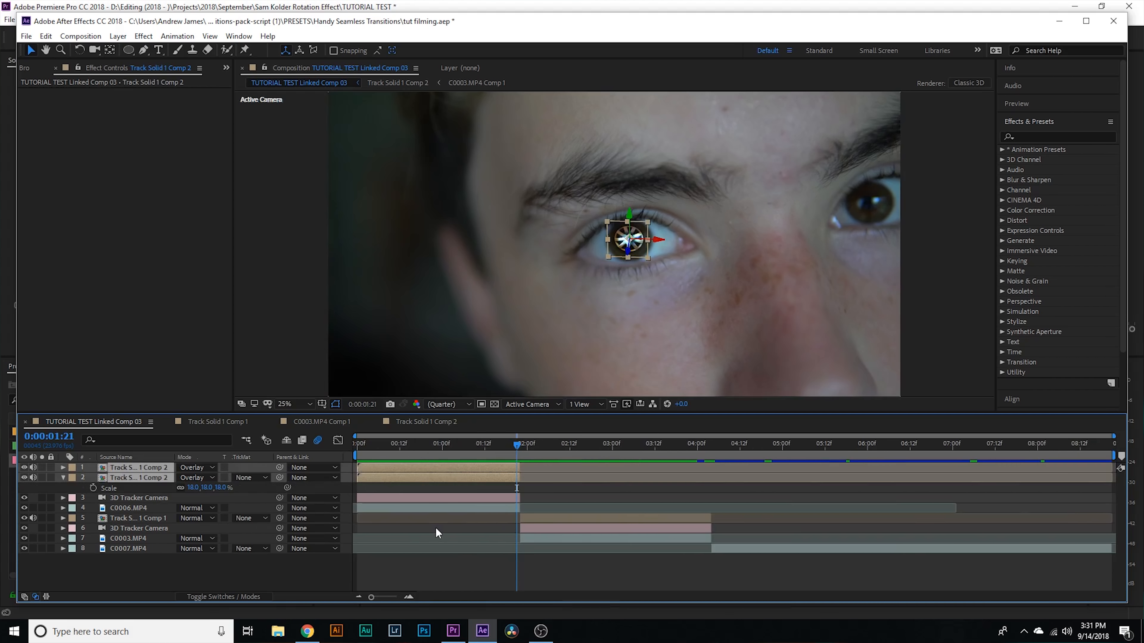
Step: Pre-compose both Track Solid 1 Comp 2 layers, their 3D Tracker Camera and C0006.MP4 into Pre-comp 1
{"action": "left_click", "coordinate": [418, 506], "text": "shift"}
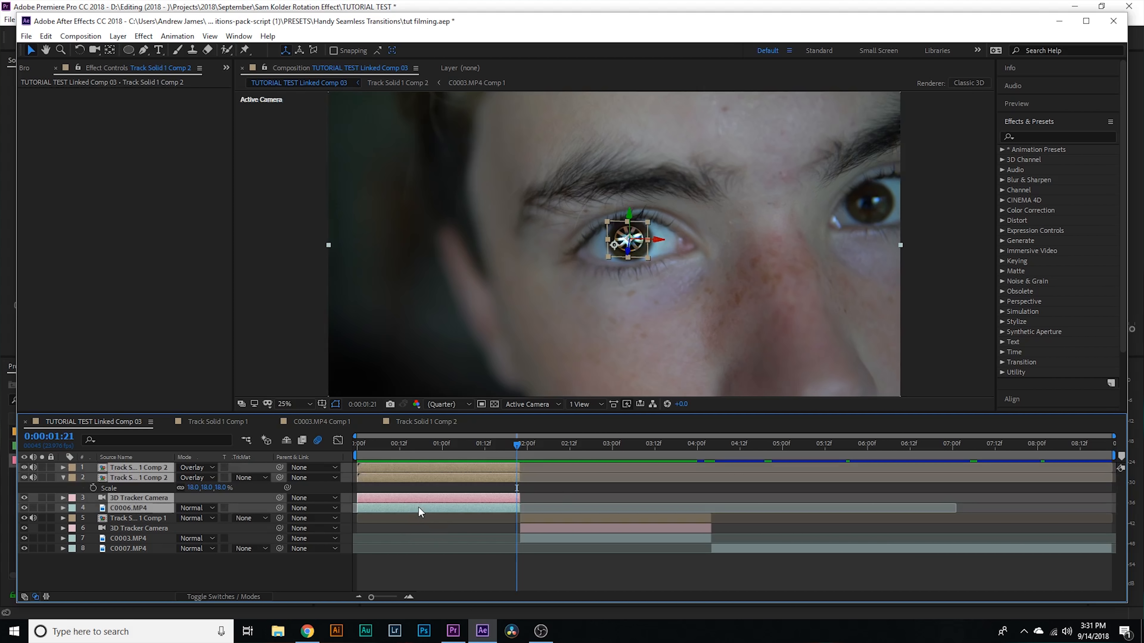
{"action": "right_click", "coordinate": [418, 506]}
{"action": "left_click", "coordinate": [471, 455]}
{"action": "left_click", "coordinate": [517, 368]}
{"action": "left_click", "coordinate": [601, 393]}
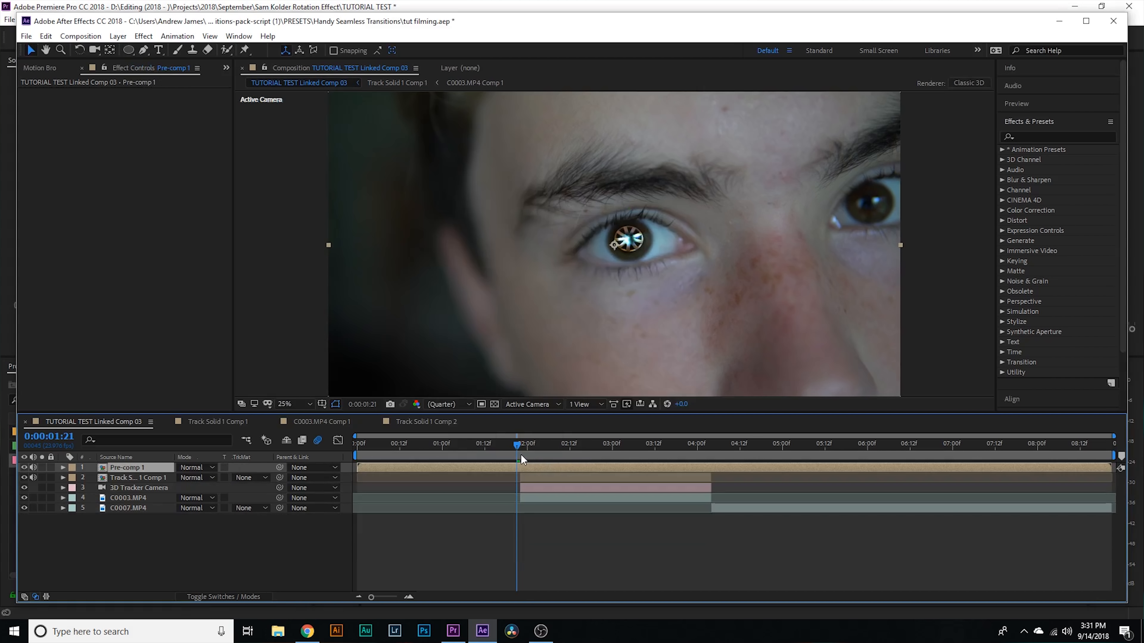
Step: Pre-compose Track Solid 1 Comp 1, its 3D Tracker Camera and C0003.MP4 into Pre-comp 2
{"action": "left_click_drag", "start_coordinate": [521, 455], "coordinate": [552, 456]}
{"action": "left_click", "coordinate": [552, 475]}
{"action": "left_click", "coordinate": [563, 498], "text": "shift"}
{"action": "right_click", "coordinate": [563, 498]}
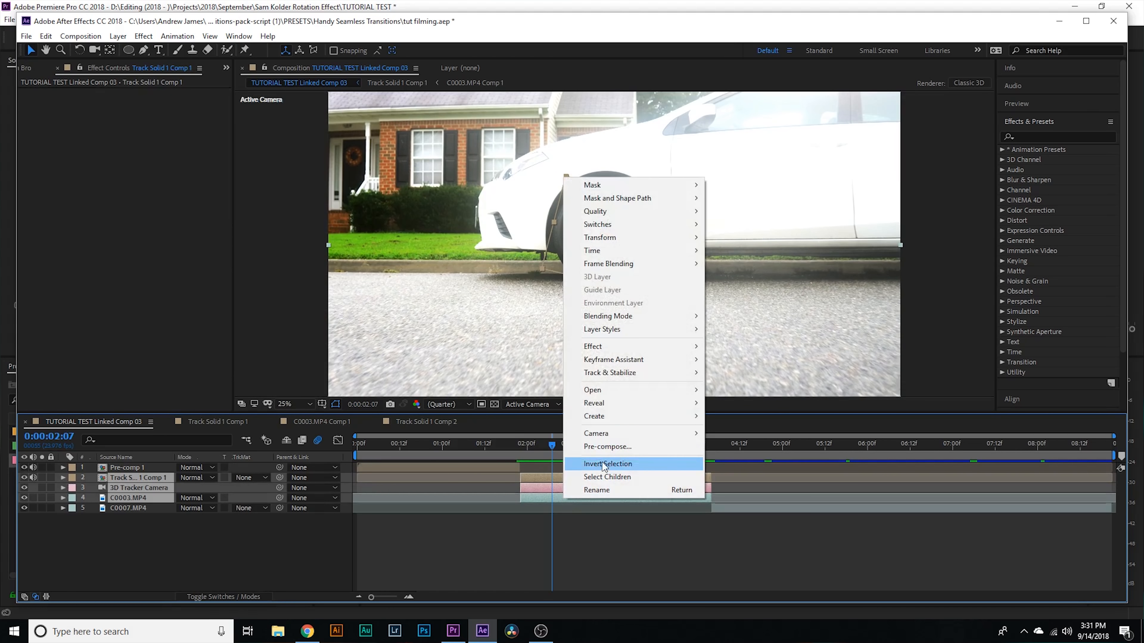
{"action": "left_click", "coordinate": [606, 447]}
{"action": "left_click", "coordinate": [603, 388]}
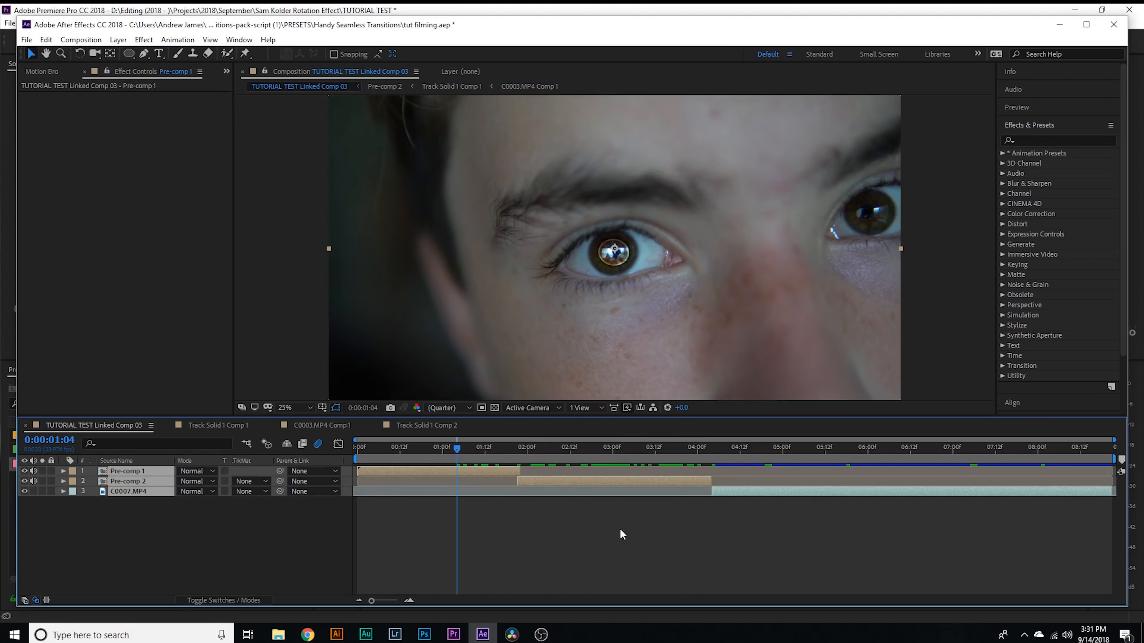
Step: Scale Pre-comp 1, Pre-comp 2 and C0007.MP4 together to 200%
{"action": "key", "text": "s"}
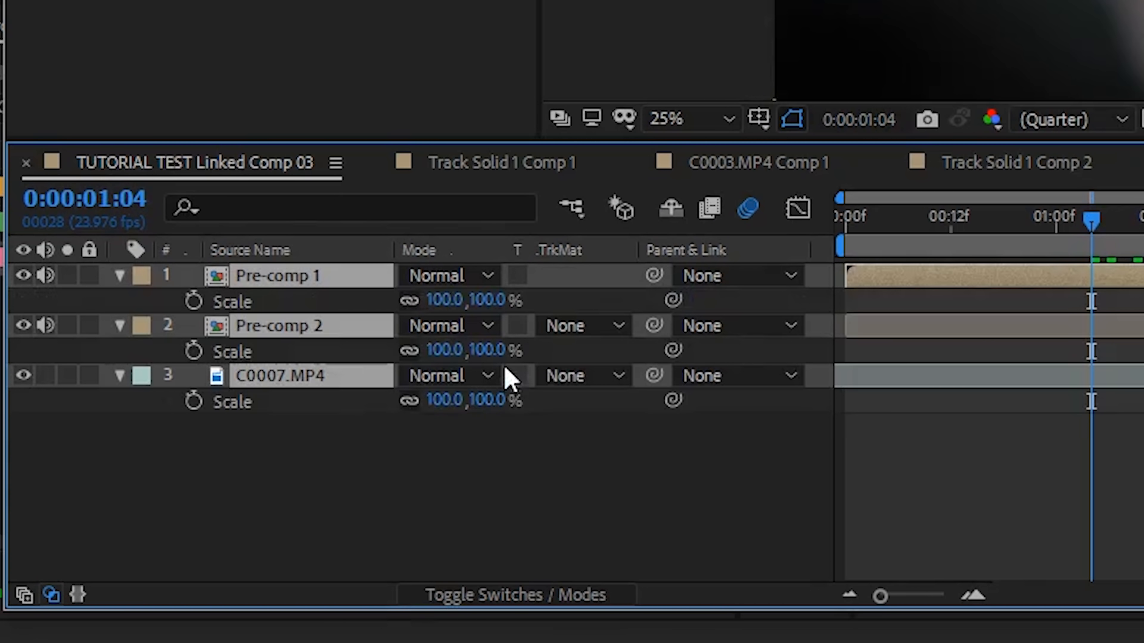
{"action": "left_click", "coordinate": [489, 300]}
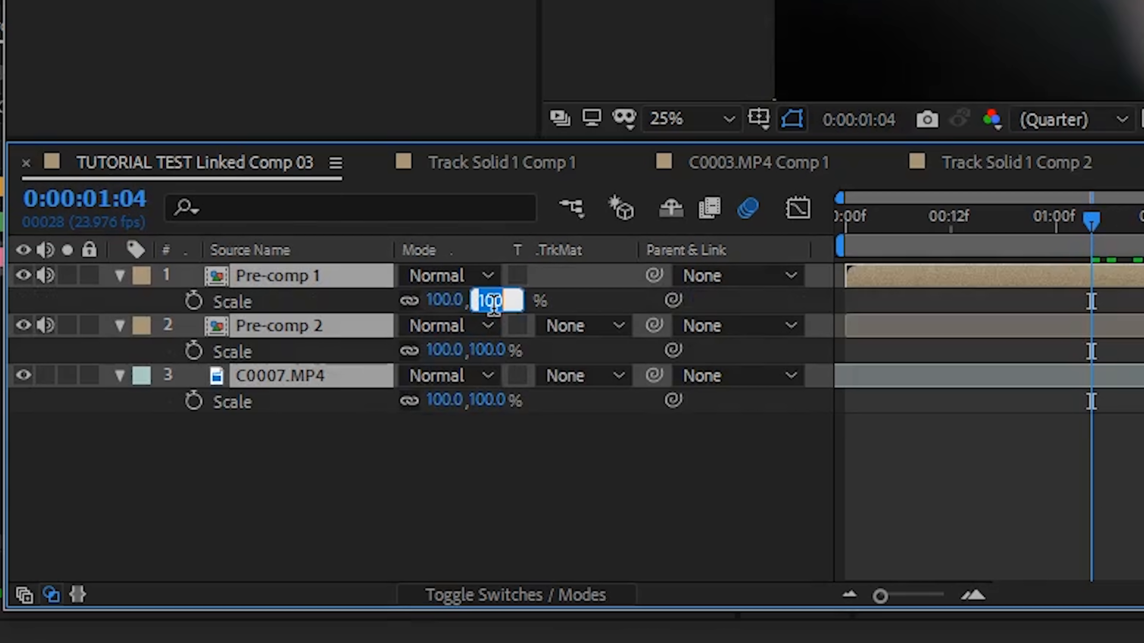
{"action": "type", "text": "200"}
{"action": "key", "text": "Return"}
Step: Find the Motion Tile effect and apply it to Pre-comp 1
{"action": "left_click", "coordinate": [1044, 135]}
{"action": "type", "text": "motio"}
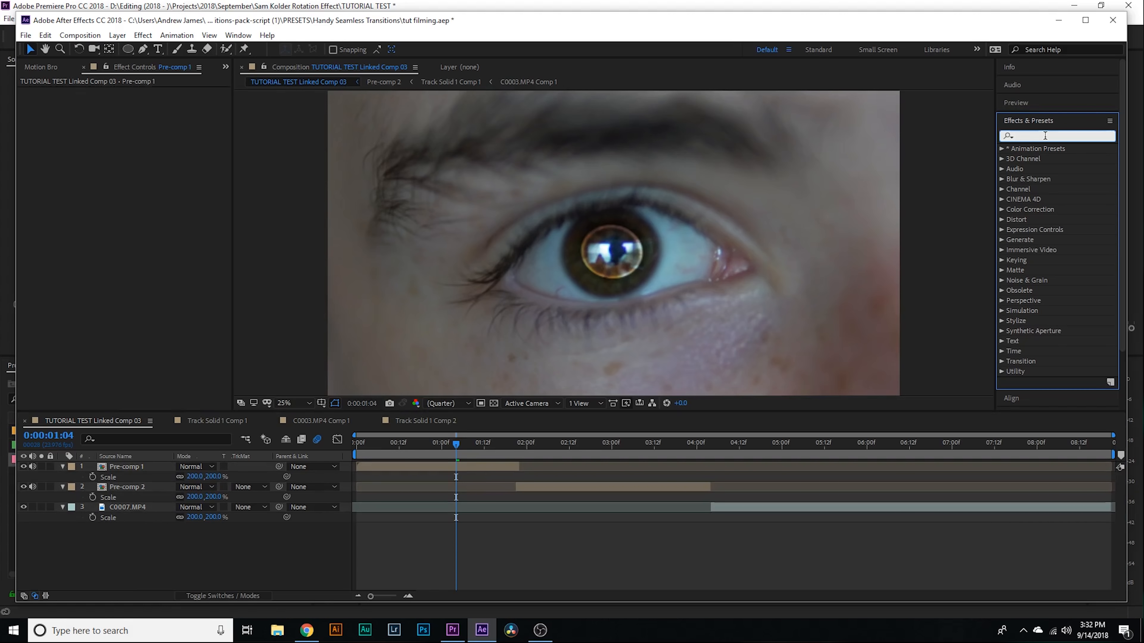
{"action": "left_click_drag", "start_coordinate": [1044, 209], "coordinate": [460, 468]}
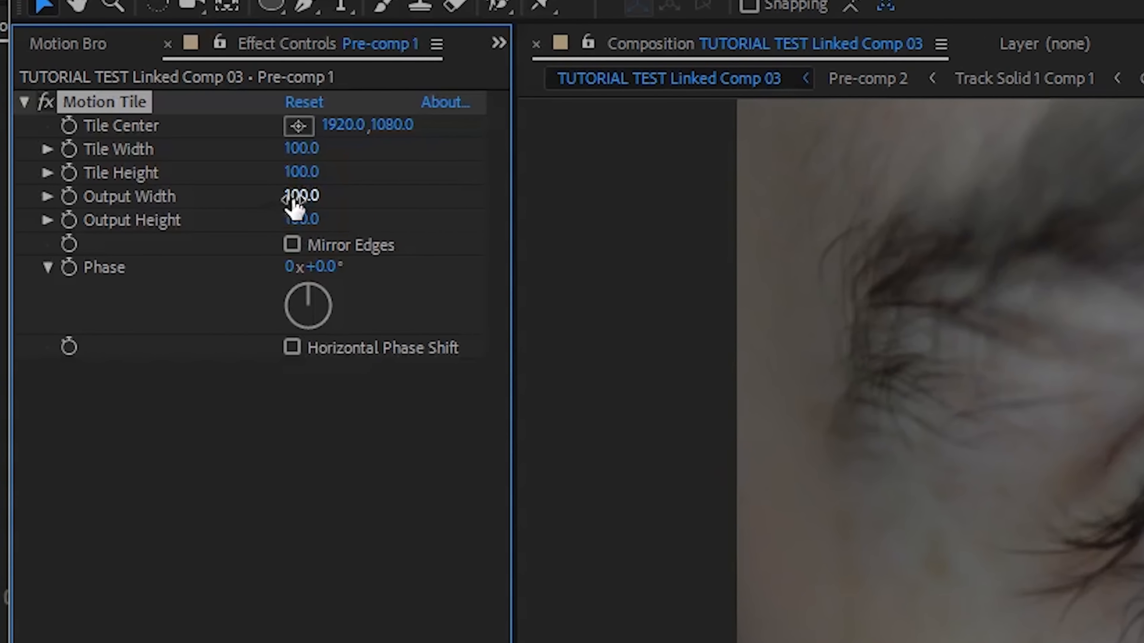
Step: Set Motion Tile's Output Width and Output Height to 200 on Pre-comp 1 and turn on Mirror Edges
{"action": "left_click", "coordinate": [141, 132]}
{"action": "type", "text": "200"}
{"action": "key", "text": "Return"}
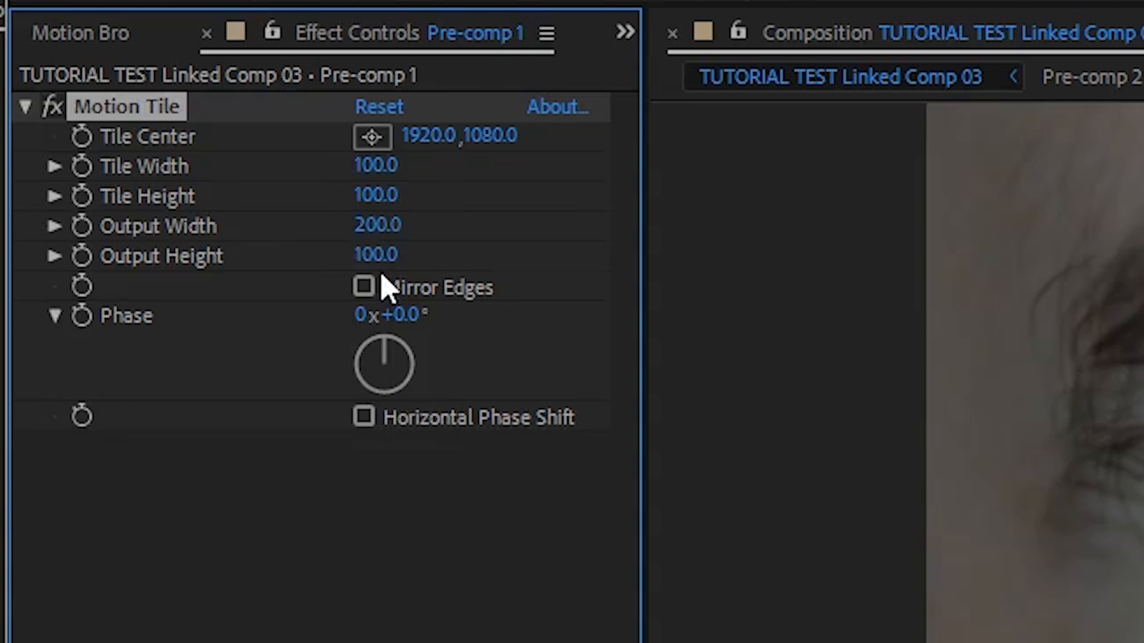
{"action": "left_click", "coordinate": [376, 255]}
{"action": "type", "text": "200"}
{"action": "key", "text": "Return"}
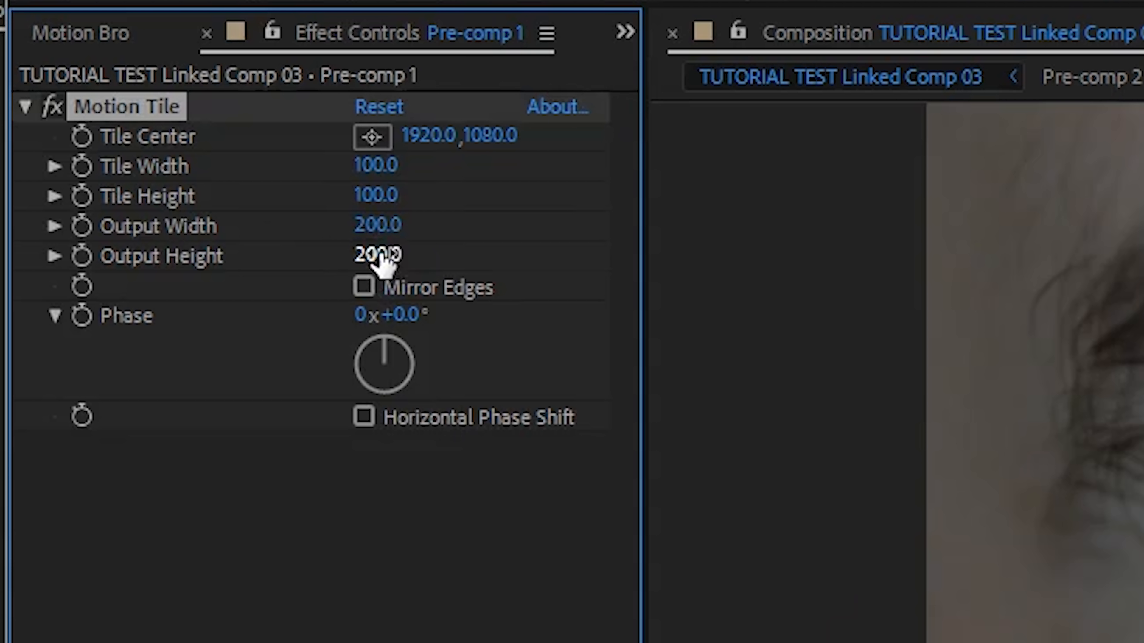
{"action": "left_click", "coordinate": [364, 287]}
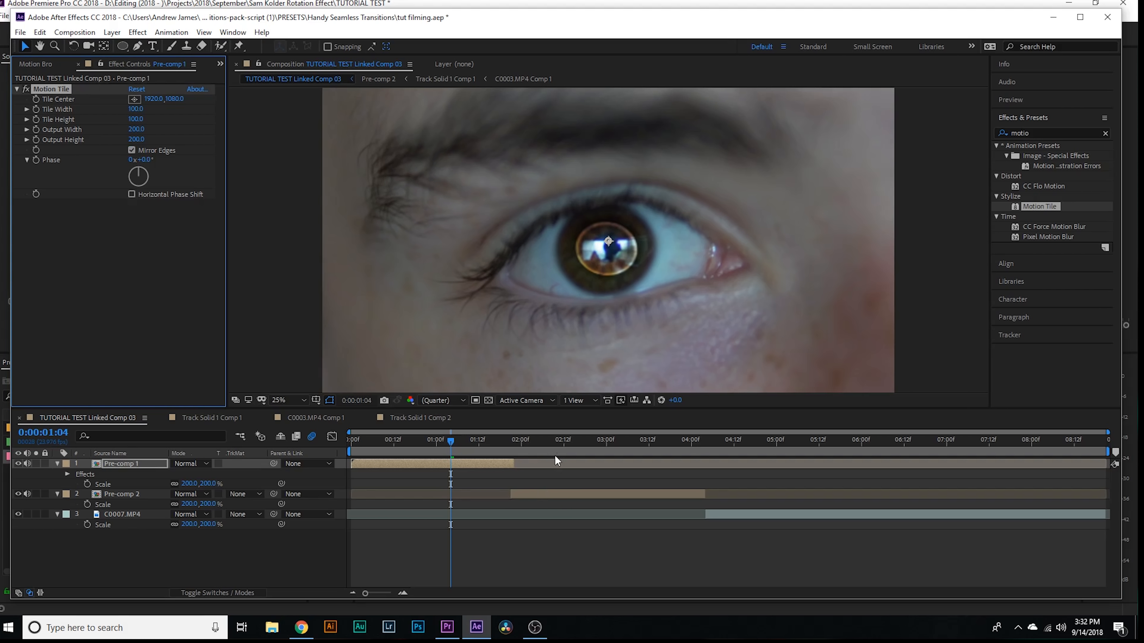
Step: Copy the configured Motion Tile effect from Pre-comp 1 onto Pre-comp 2 and C0007.MP4
{"action": "left_click_drag", "start_coordinate": [564, 442], "coordinate": [571, 446]}
{"action": "left_click", "coordinate": [575, 494]}
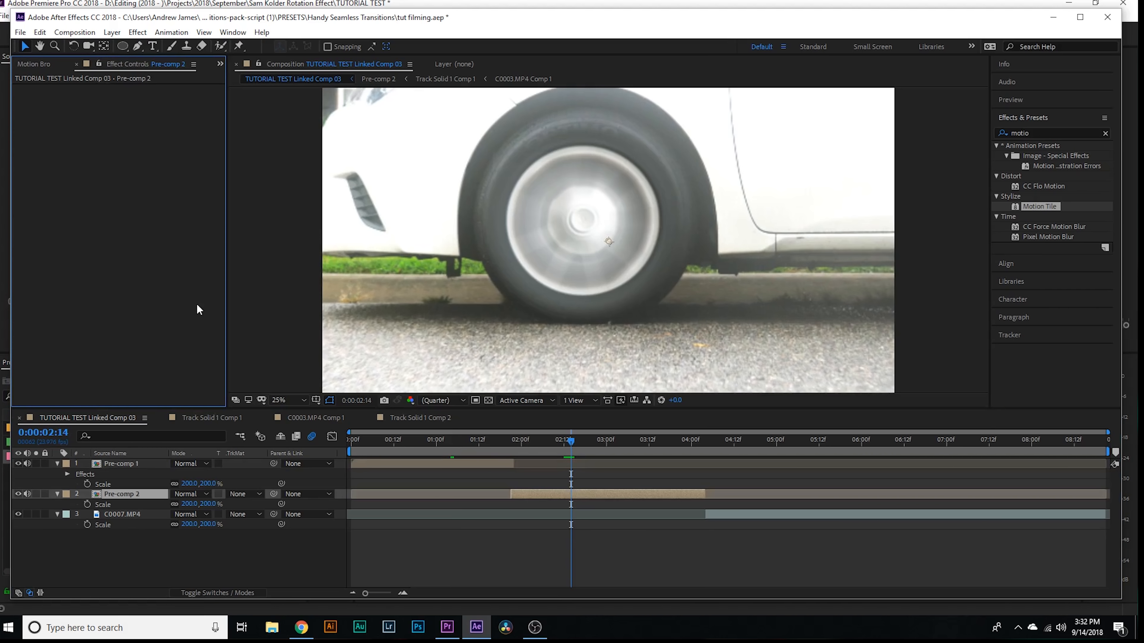
{"action": "key", "text": "ctrl+v"}
{"action": "left_click", "coordinate": [725, 532]}
{"action": "key", "text": "ctrl+v"}
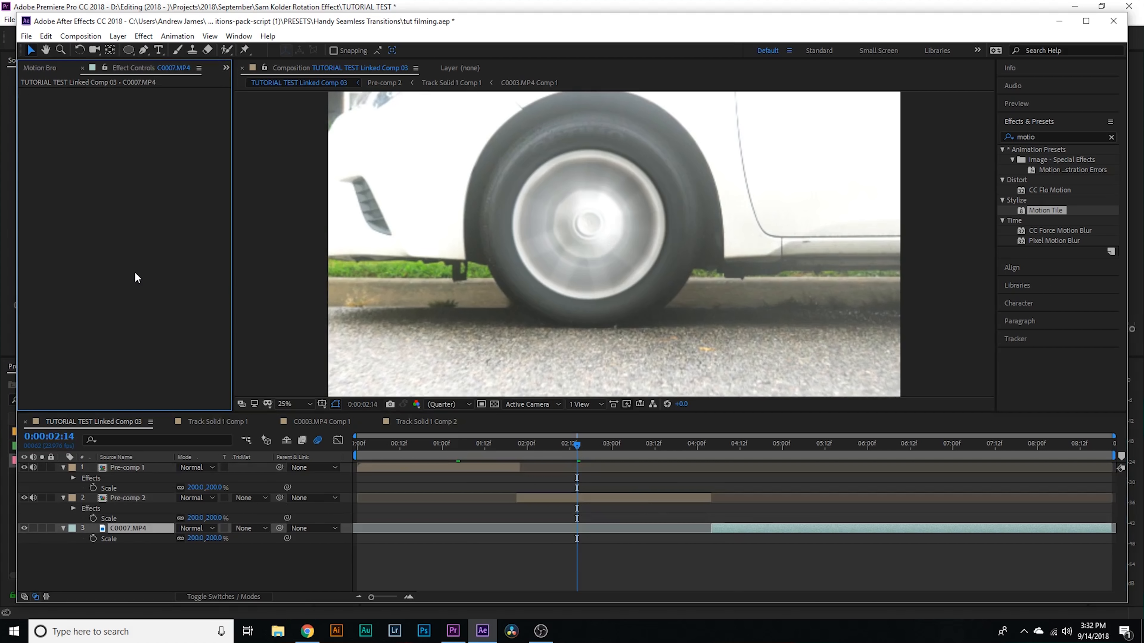
Step: Add a Rotation keyframe of -33° to Pre-comp 1 at 0:00:00:00
{"action": "left_click", "coordinate": [361, 460]}
{"action": "key", "text": "Home"}
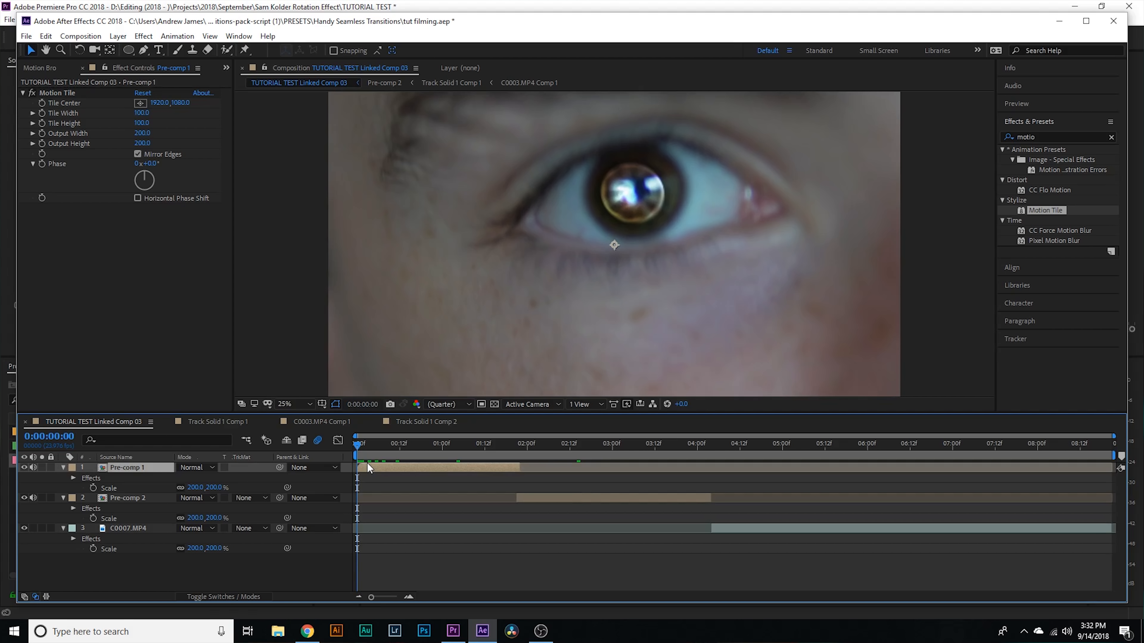
{"action": "key", "text": "r"}
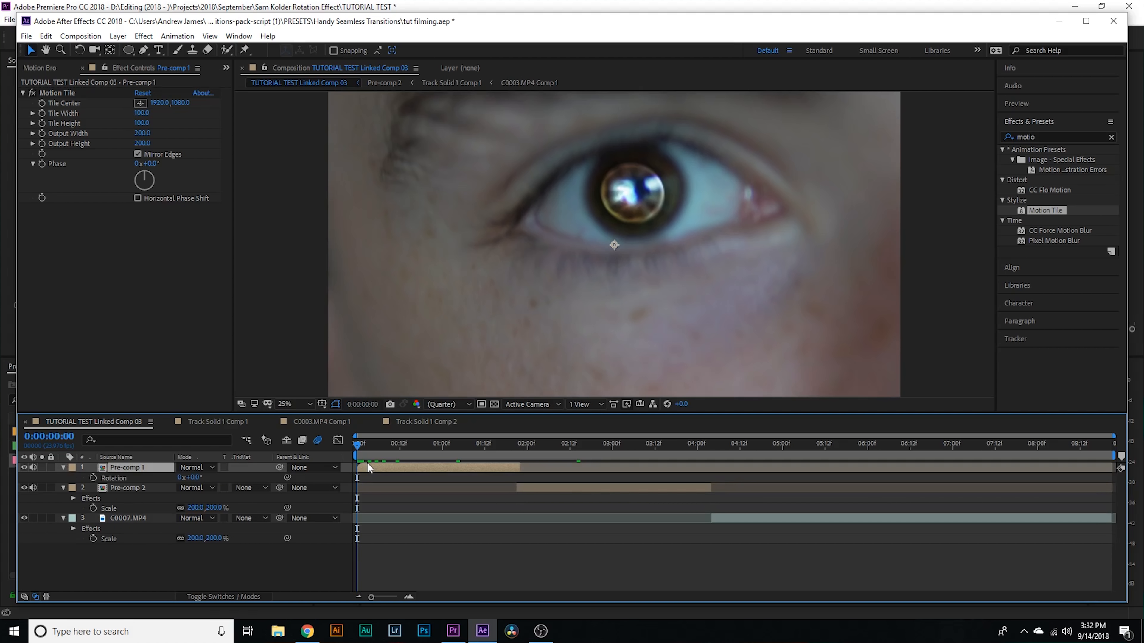
{"action": "left_click", "coordinate": [94, 477]}
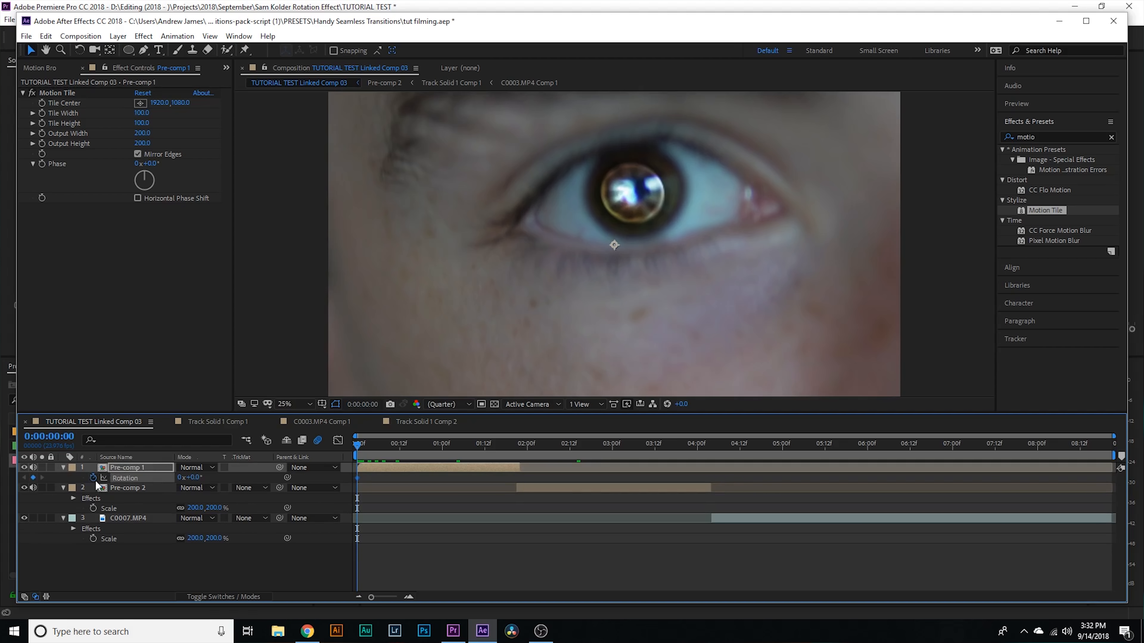
{"action": "left_click", "coordinate": [202, 478]}
{"action": "type", "text": "-33"}
Step: Add a Rotation keyframe of 25° to Pre-comp 1 at 0:00:01:10, shortly before the clip ends
{"action": "left_click", "coordinate": [510, 457]}
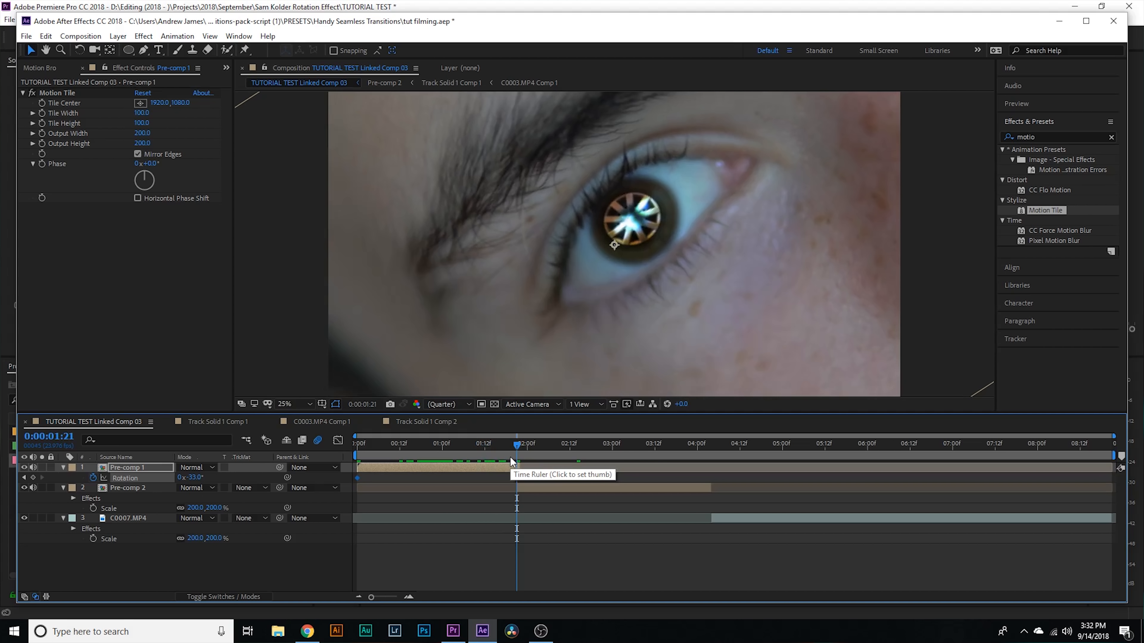
{"action": "key", "text": "Page_Up"}
{"action": "key", "text": "Page_Up"}
{"action": "key", "text": "Page_Up"}
{"action": "key", "text": "Page_Up"}
{"action": "key", "text": "Page_Up"}
{"action": "key", "text": "Page_Up"}
{"action": "key", "text": "Page_Up"}
{"action": "key", "text": "Page_Up"}
{"action": "key", "text": "Page_Up"}
{"action": "key", "text": "Page_Up"}
{"action": "key", "text": "Page_Up"}
{"action": "left_click", "coordinate": [194, 477]}
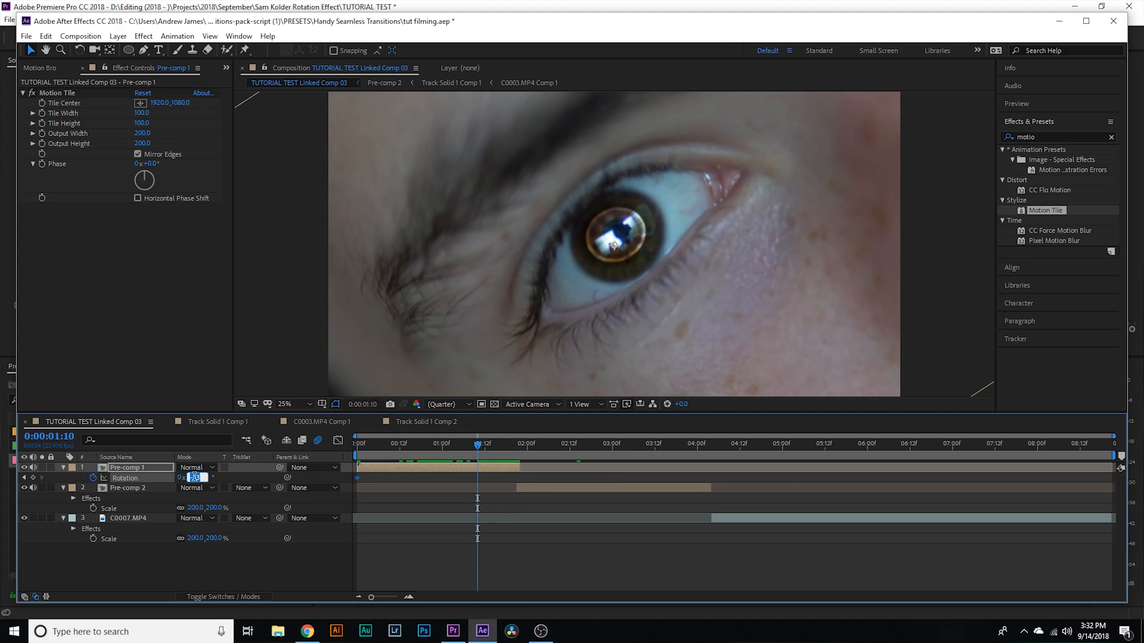
{"action": "type", "text": "25"}
{"action": "key", "text": "Return"}
Step: Add a Rotation keyframe of 220° to Pre-comp 1 at 0:00:01:21
{"action": "key", "text": "Page_Down"}
{"action": "key", "text": "Page_Down"}
{"action": "key", "text": "Page_Down"}
{"action": "key", "text": "Page_Down"}
{"action": "key", "text": "Page_Down"}
{"action": "key", "text": "Page_Down"}
{"action": "key", "text": "Page_Down"}
{"action": "key", "text": "Page_Down"}
{"action": "key", "text": "Page_Down"}
{"action": "key", "text": "Page_Down"}
{"action": "key", "text": "Page_Down"}
{"action": "key", "text": "Page_Down"}
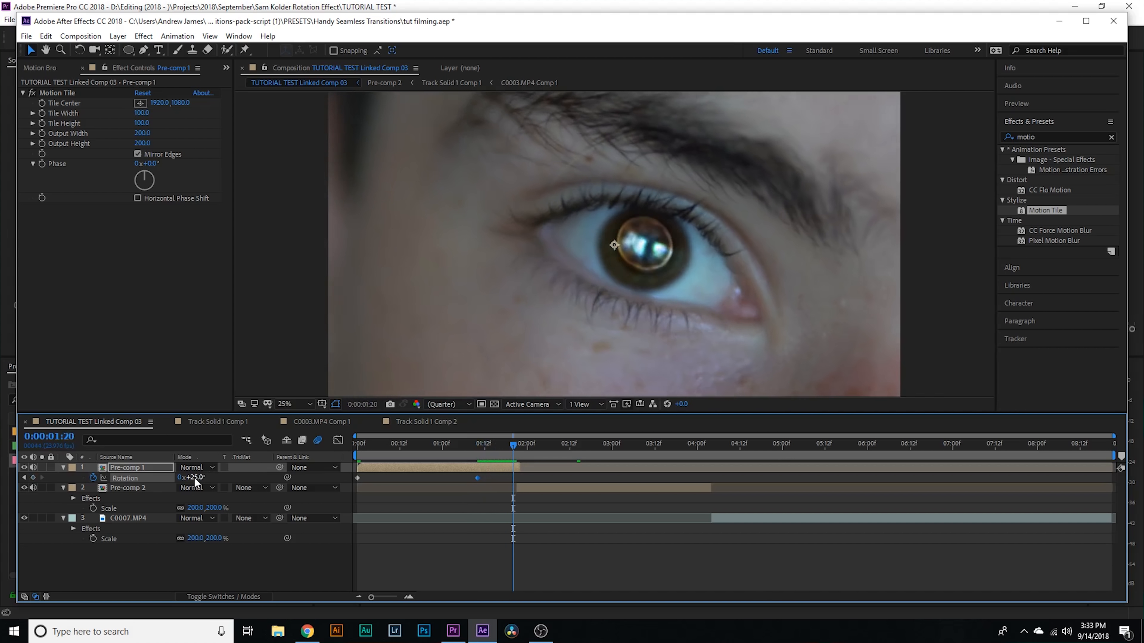
{"action": "key", "text": "Page_Up"}
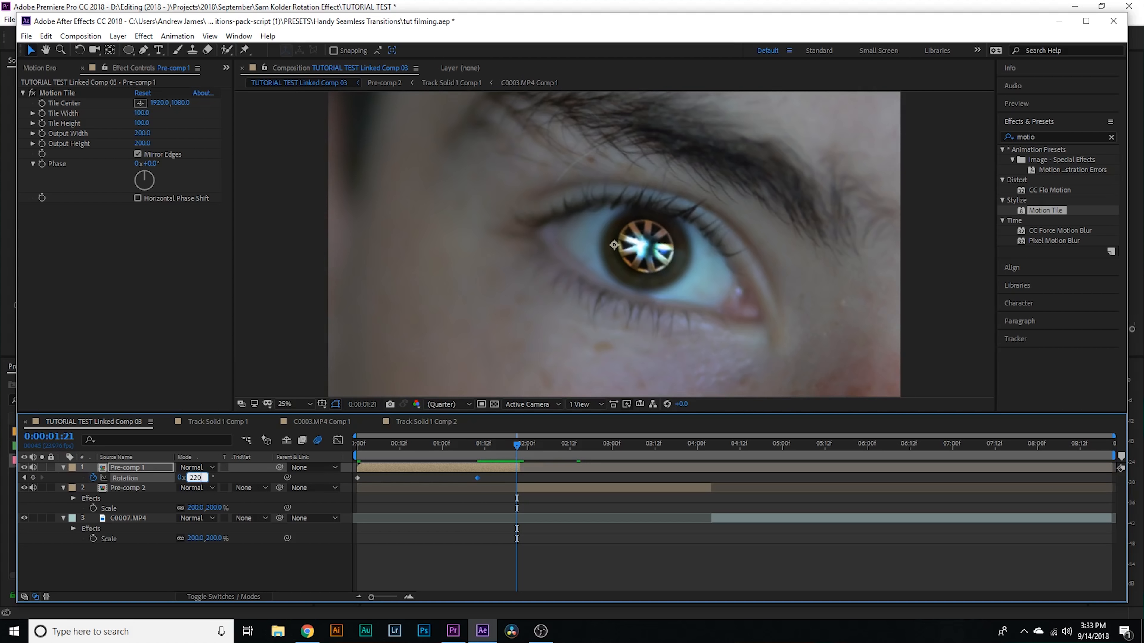
{"action": "key", "text": "Return"}
Step: Keyframe the Rotation of Pre-comp 2 from 0° at 0:00:01:22 to 1x+27° at 0:00:04:03
{"action": "key", "text": "Page_Down"}
{"action": "left_click", "coordinate": [545, 488]}
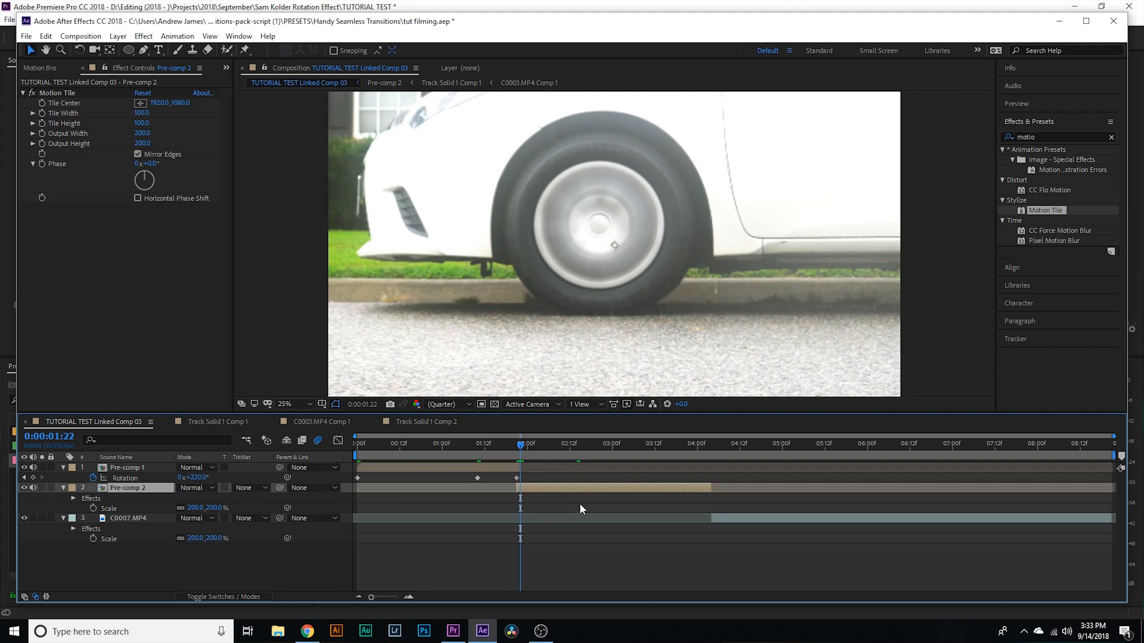
{"action": "key", "text": "alt+shift+r"}
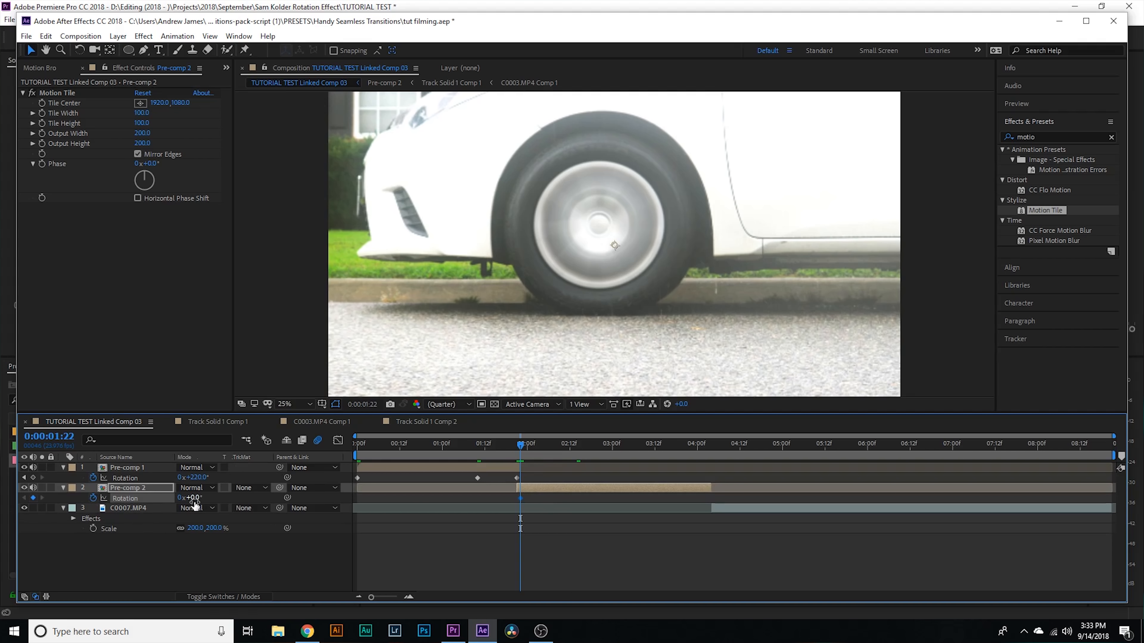
{"action": "key", "text": "space"}
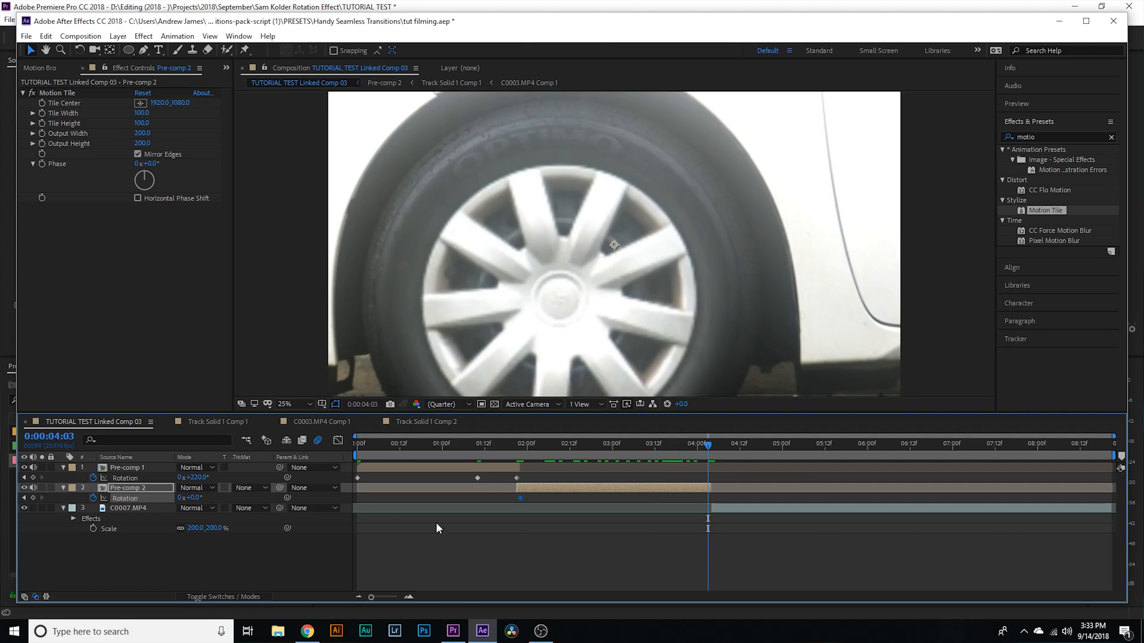
{"action": "left_click", "coordinate": [179, 497]}
{"action": "type", "text": "1"}
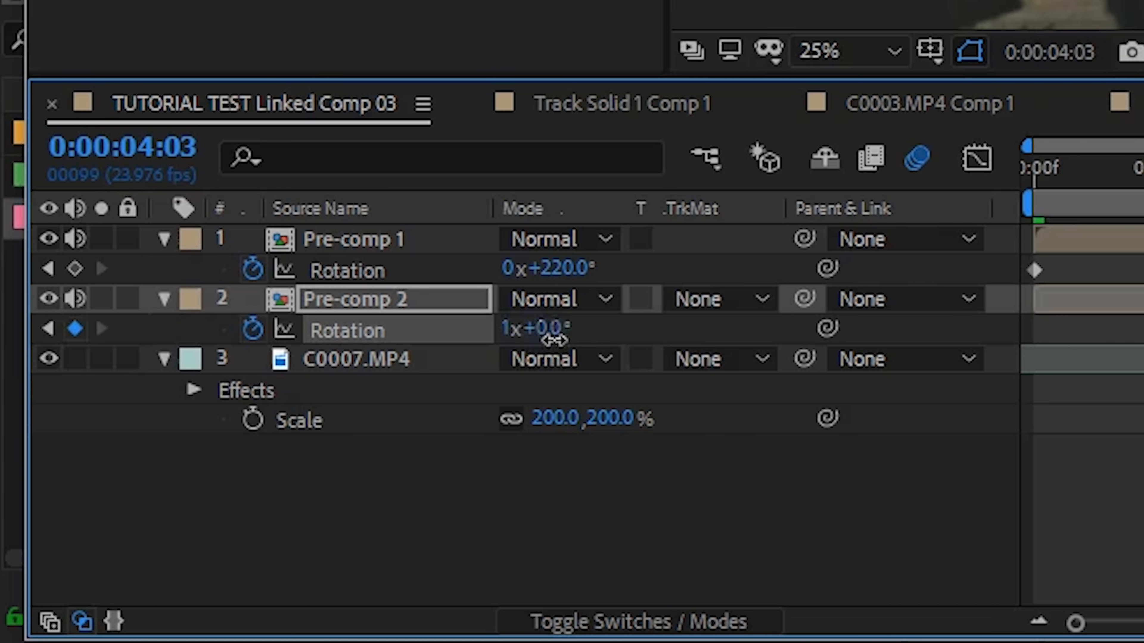
{"action": "left_click", "coordinate": [545, 329]}
{"action": "type", "text": "27"}
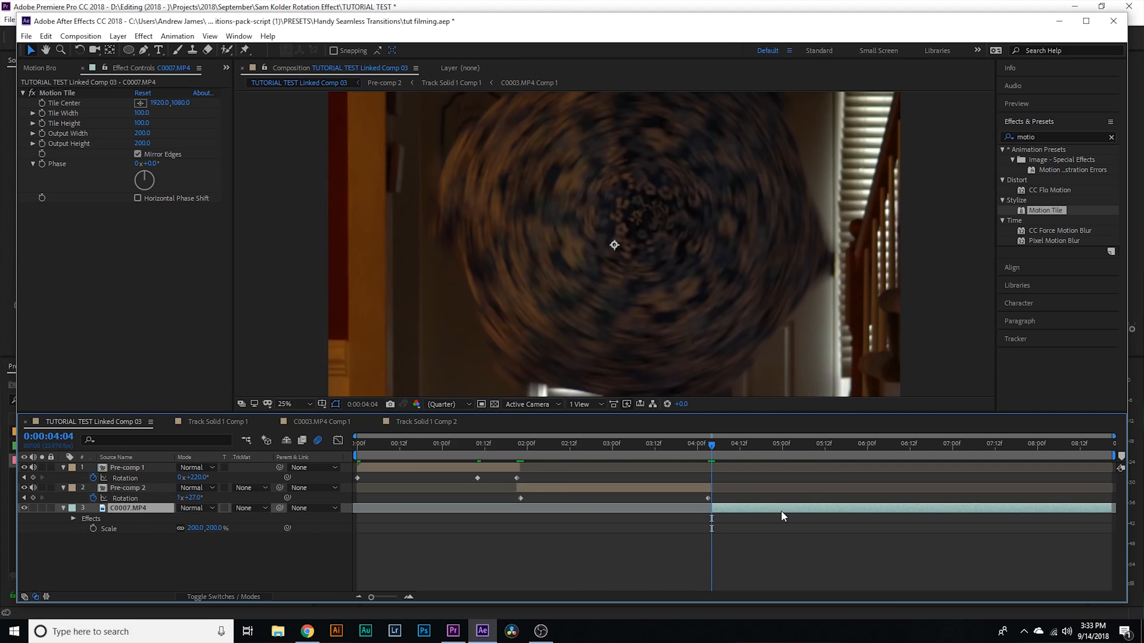
Step: Keyframe the Rotation of C0007.MP4 from 0° at 0:00:04:04 to 1x+22.5° at 0:00:08:20
{"action": "key", "text": "r"}
{"action": "left_click", "coordinate": [92, 517]}
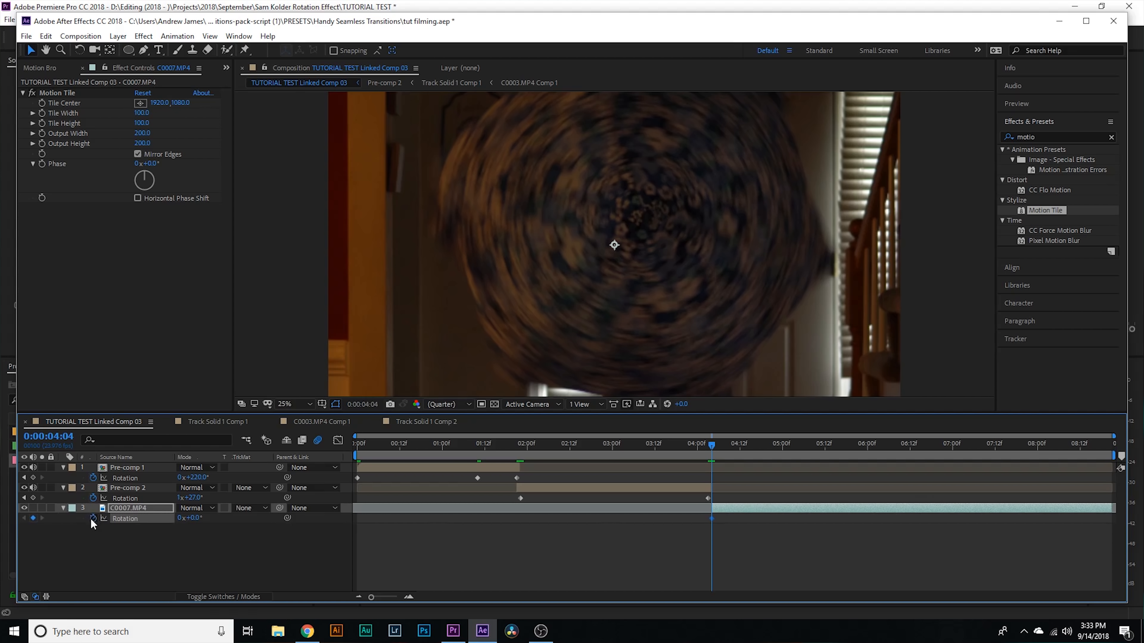
{"action": "left_click_drag", "start_coordinate": [734, 457], "coordinate": [1112, 454]}
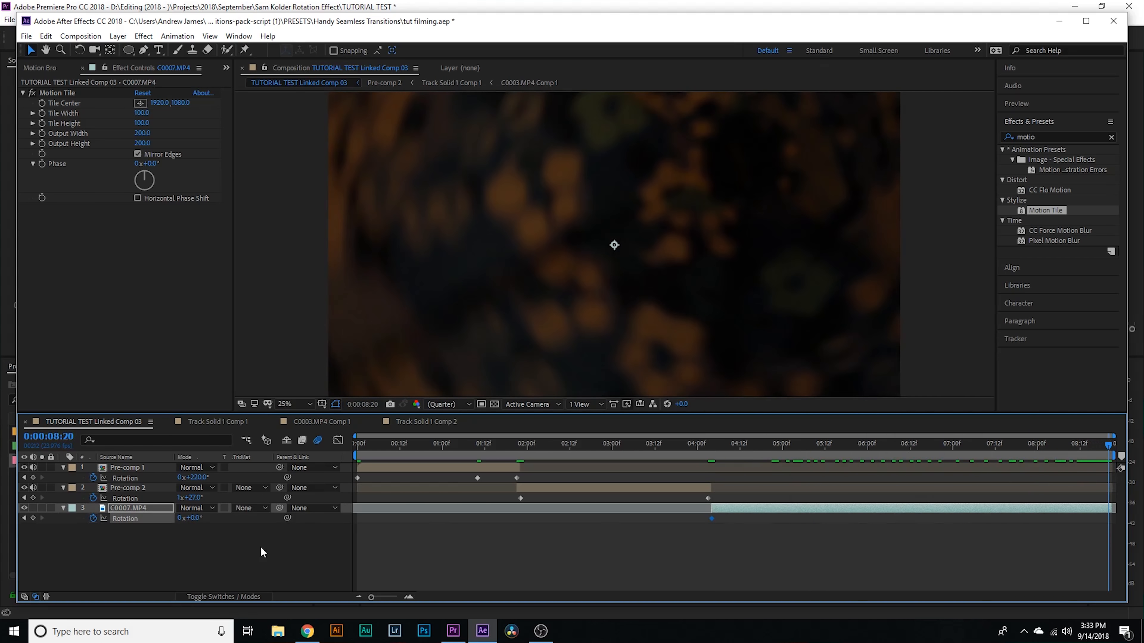
{"action": "left_click", "coordinate": [384, 478]}
{"action": "type", "text": "1"}
{"action": "key", "text": "Return"}
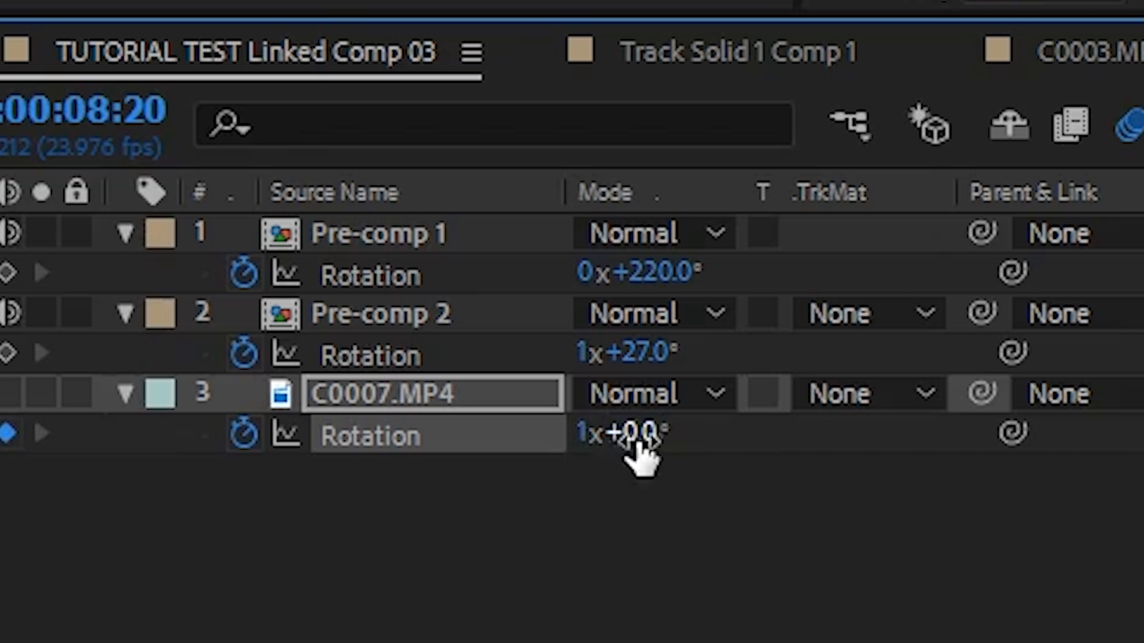
{"action": "left_click", "coordinate": [421, 476]}
{"action": "type", "text": "22.5"}
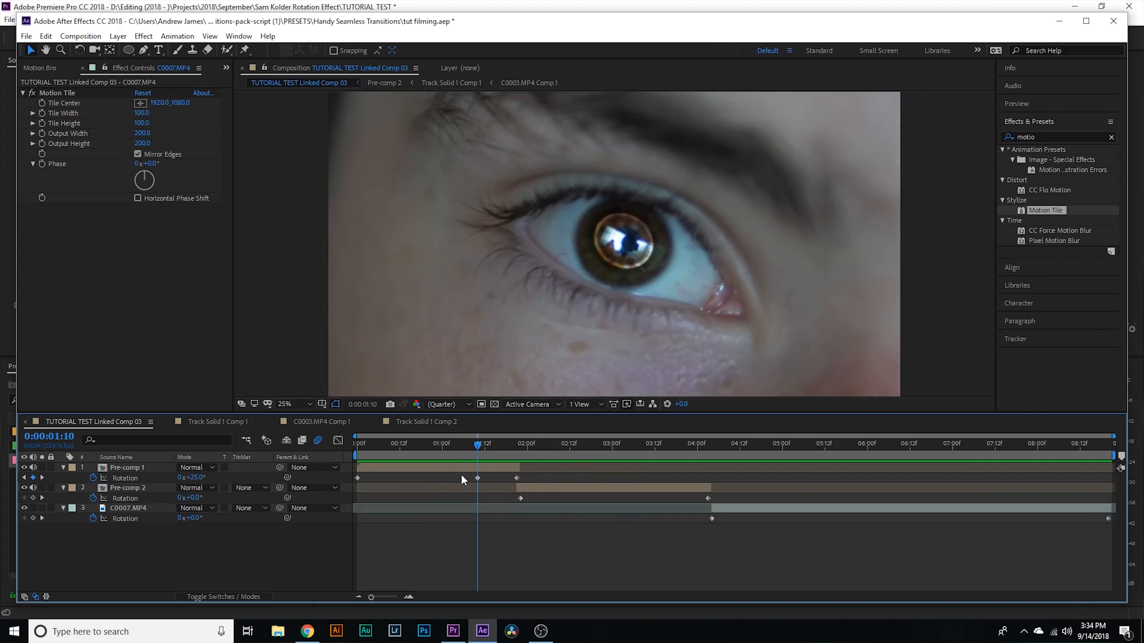
Step: Apply Easy Ease to the last two Rotation keyframes of Pre-comp 1
{"action": "left_click", "coordinate": [444, 471]}
{"action": "left_click_drag", "start_coordinate": [463, 476], "coordinate": [551, 484]}
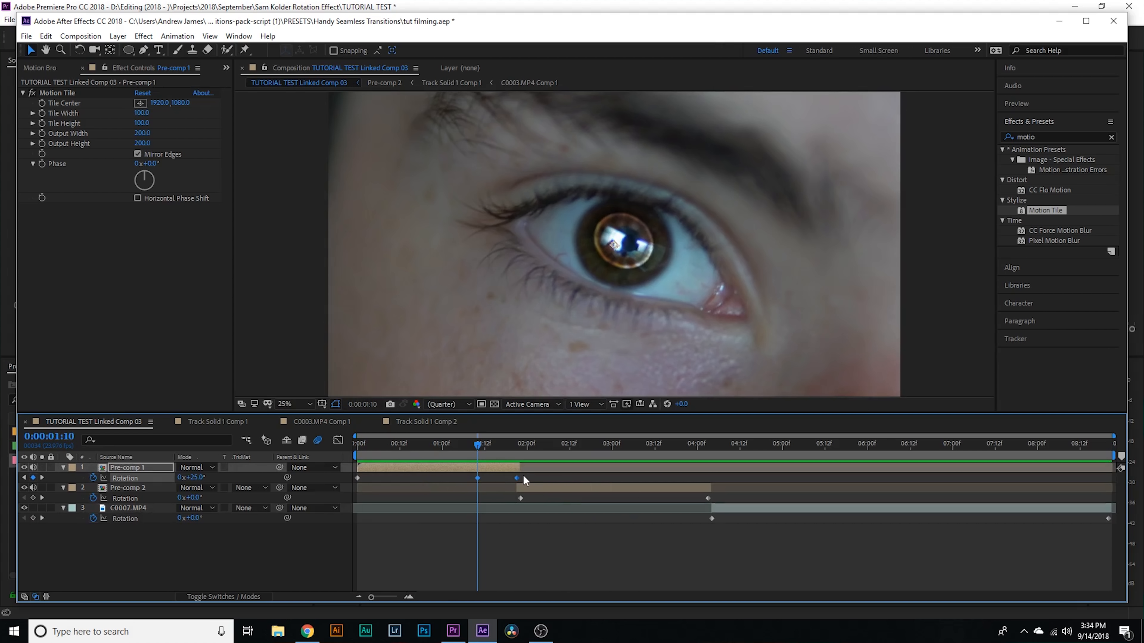
{"action": "key", "text": "F9"}
Step: Reshape Pre-comp 1's Rotation curve in the Graph Editor to pass smoothly through 0:00:01:10 and rise steeply into 0:00:01:21
{"action": "left_click", "coordinate": [337, 441]}
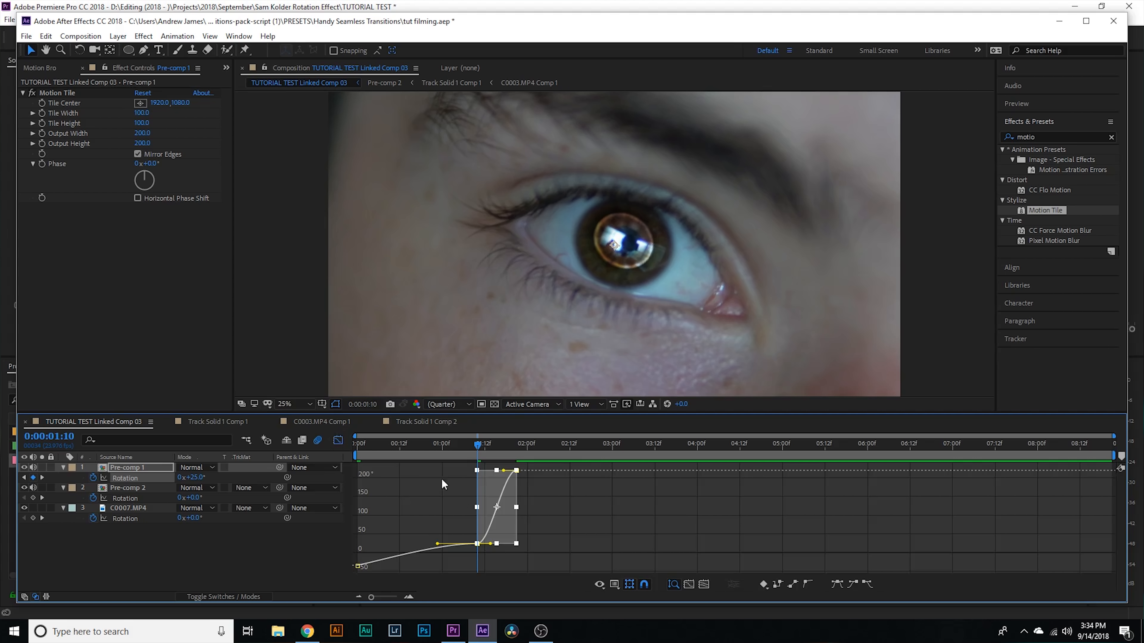
{"action": "left_click", "coordinate": [575, 504]}
{"action": "left_click", "coordinate": [532, 437]}
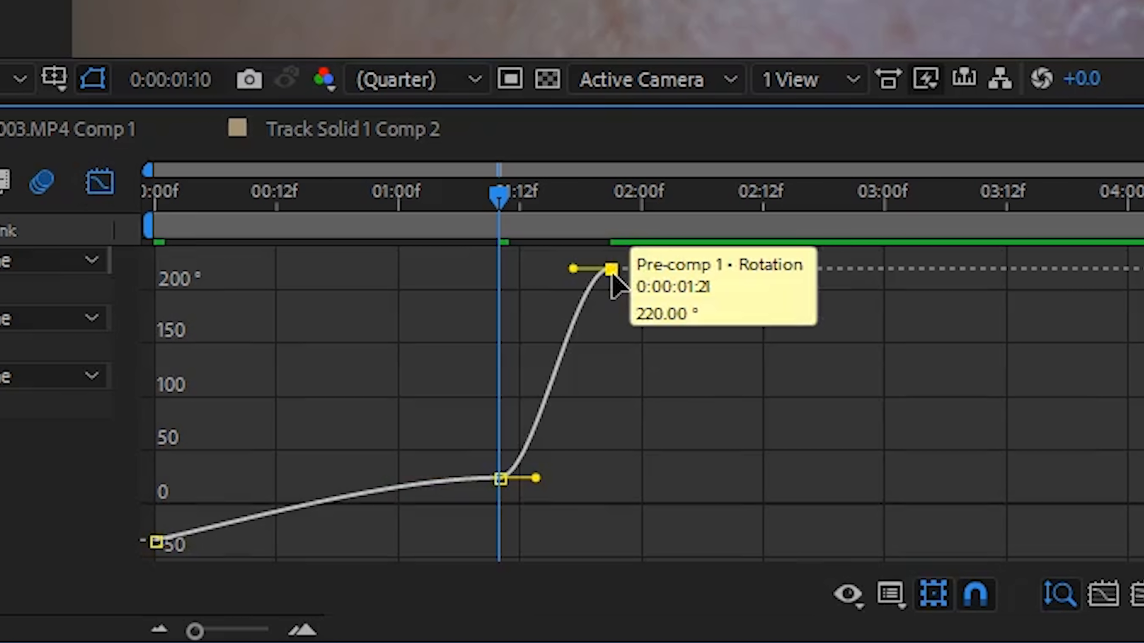
{"action": "key", "text": "equal"}
{"action": "left_click", "coordinate": [613, 531]}
{"action": "left_click", "coordinate": [498, 511]}
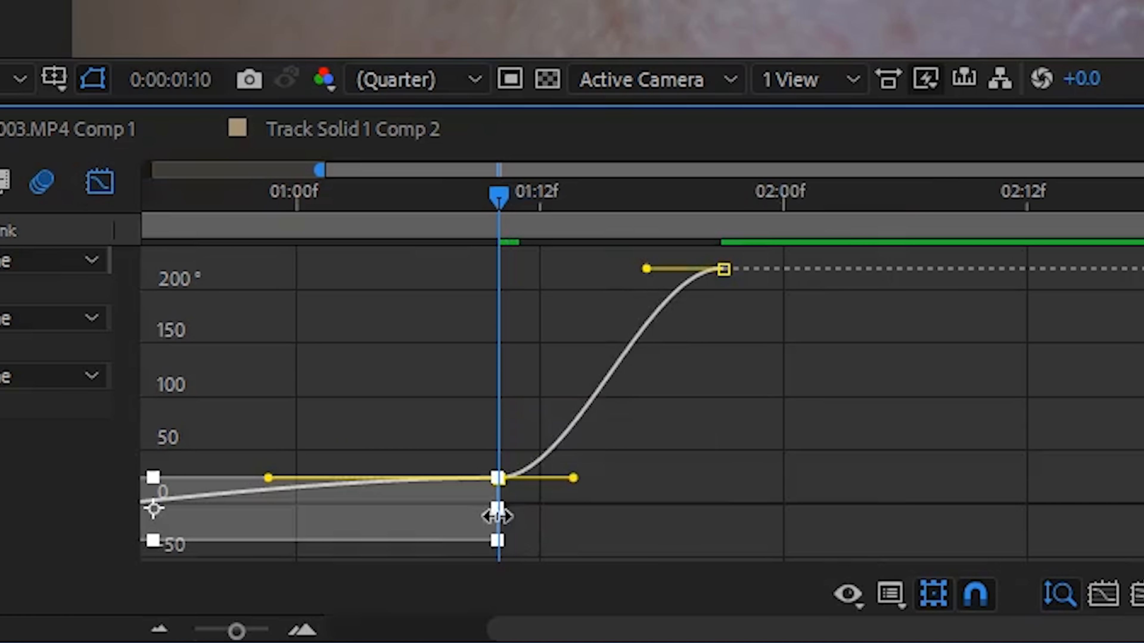
{"action": "left_click_drag", "start_coordinate": [269, 478], "coordinate": [270, 496]}
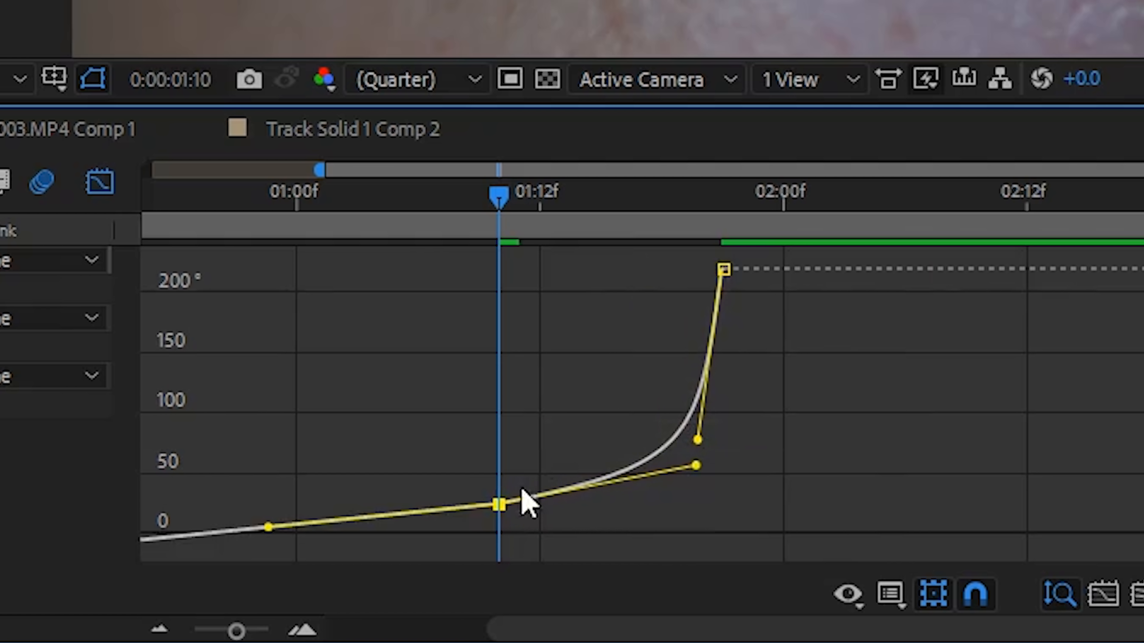